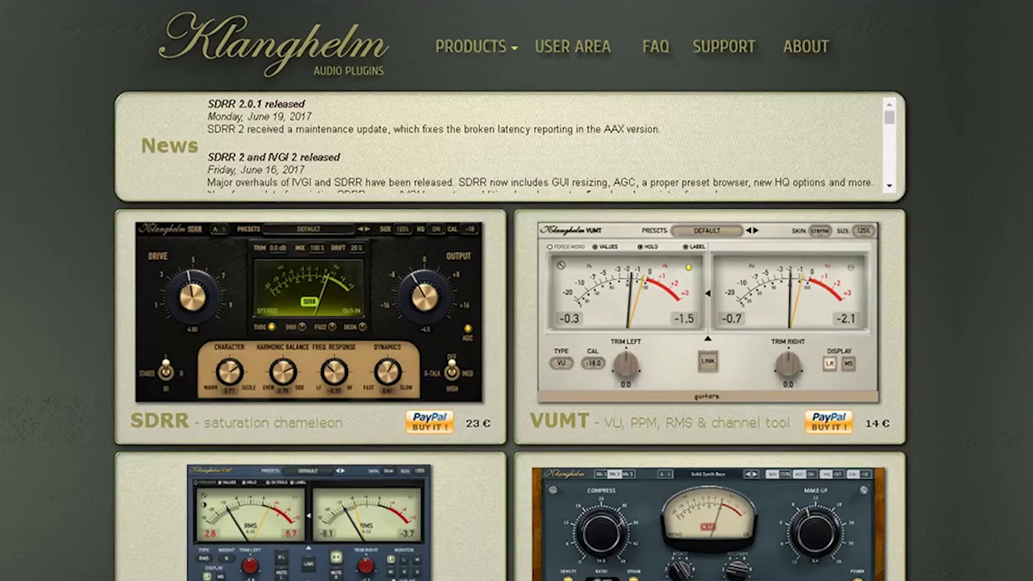
Scroll the Klanghelm page down to the VUMT deluxe channel tool listing.
scroll(516, 291, "down", 3)
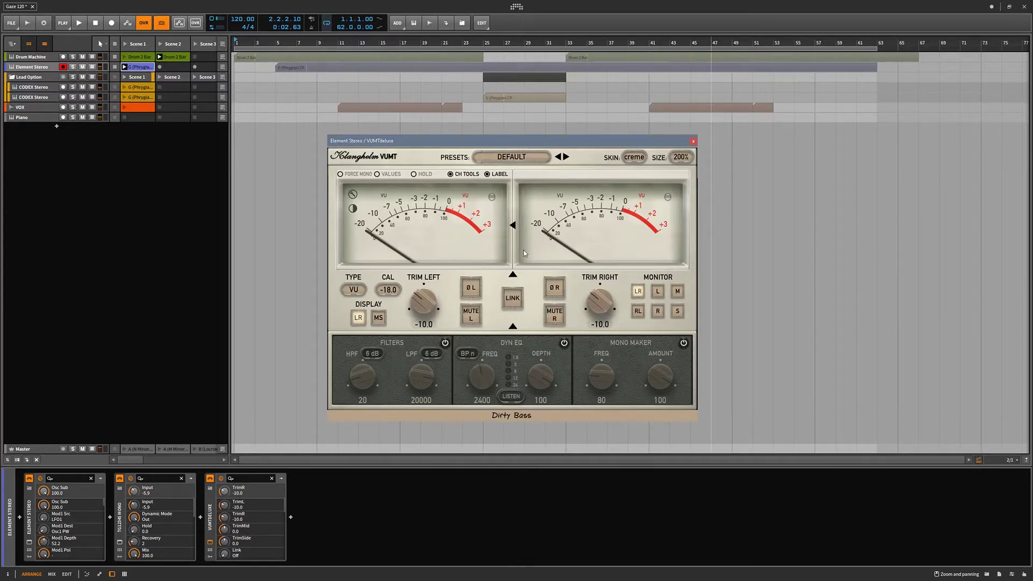
left_click(680, 157)
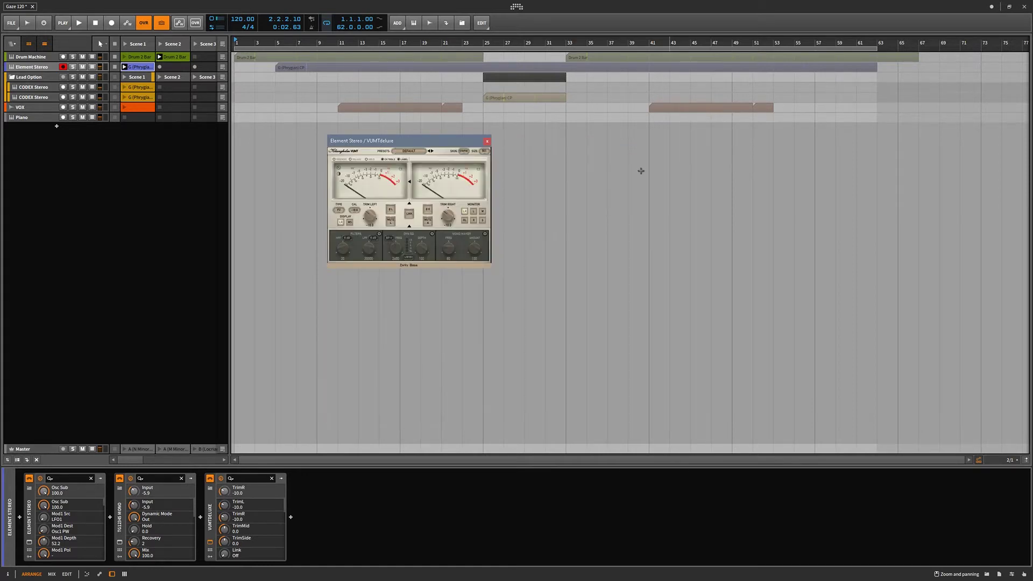
left_click(484, 152)
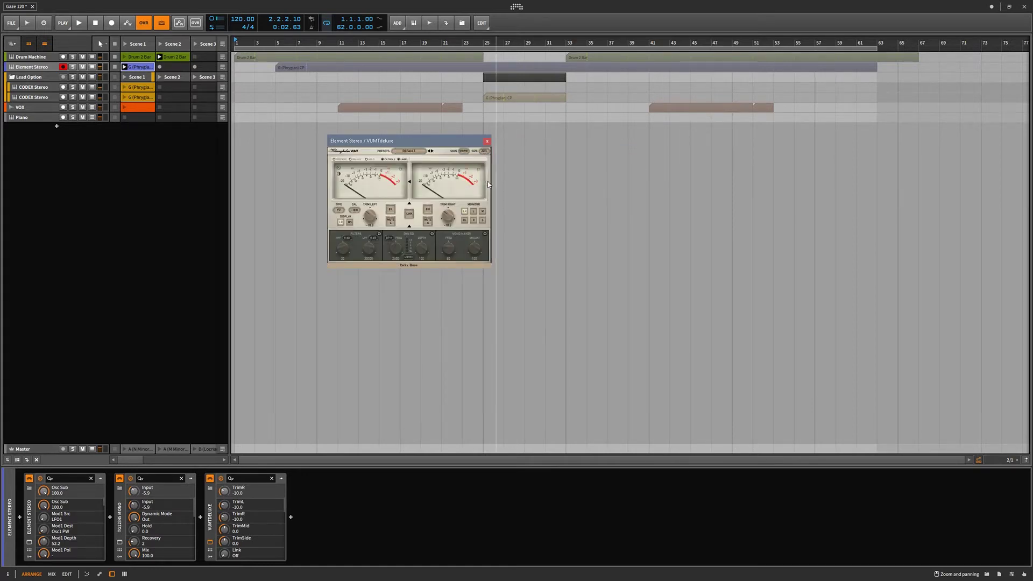
left_click(486, 181)
left_click(681, 157)
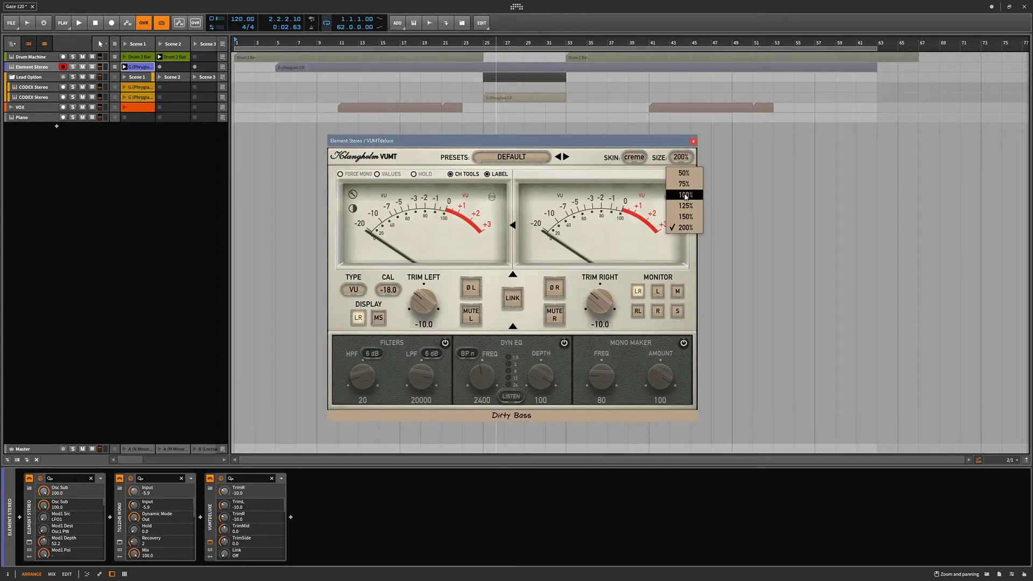
left_click(682, 192)
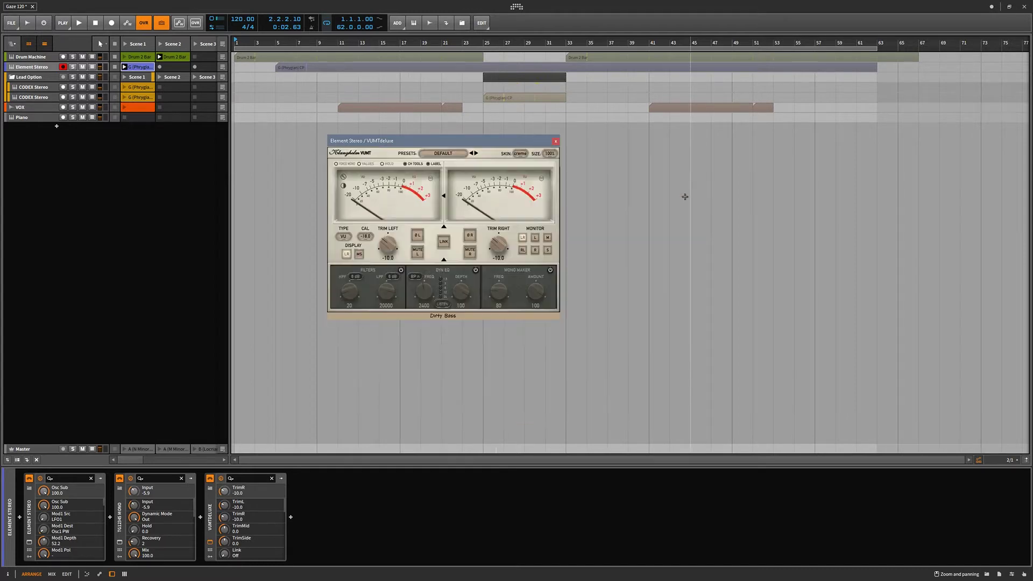
left_click(550, 156)
left_click(557, 199)
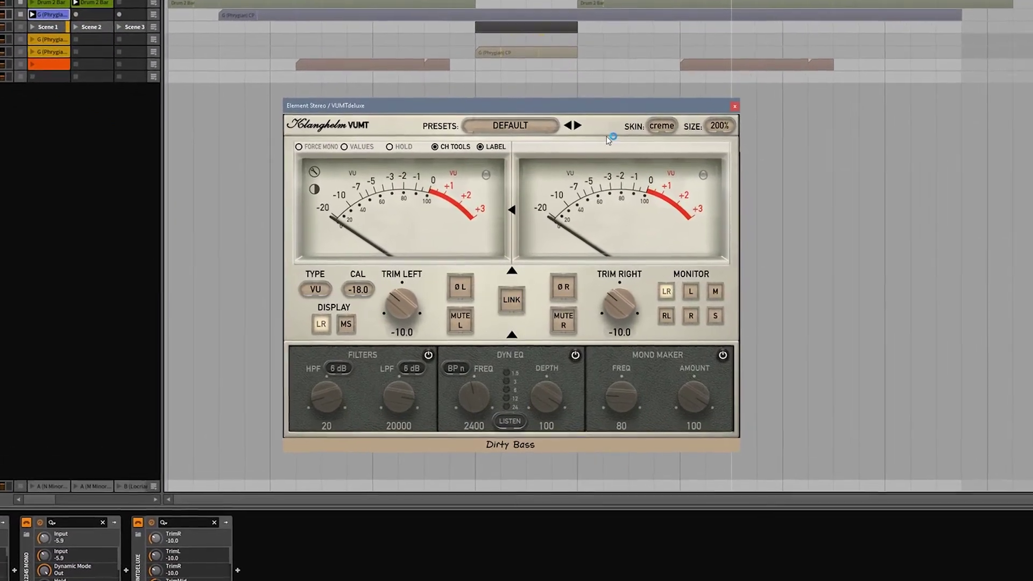
left_click(662, 125)
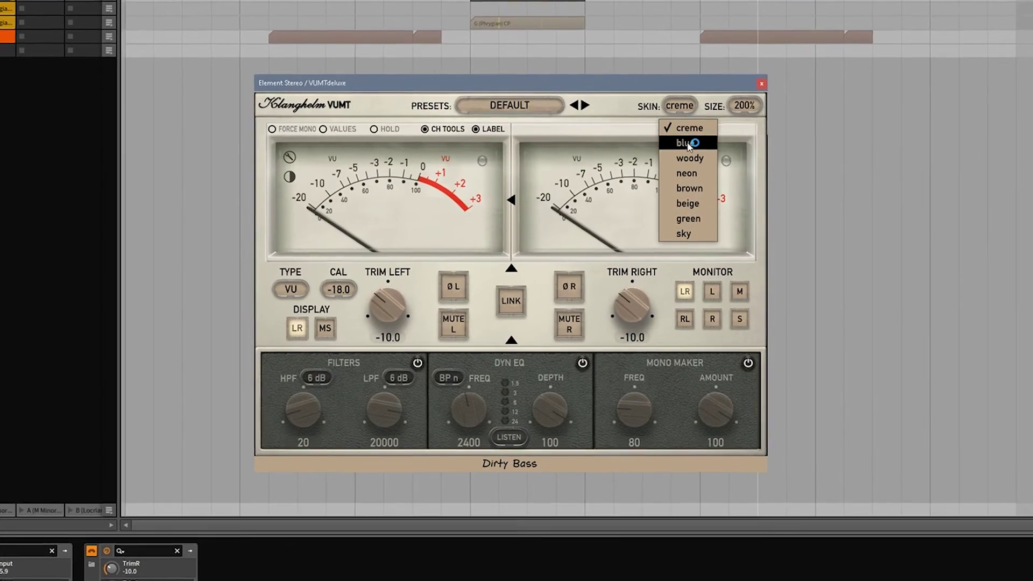
left_click(691, 144)
left_click(680, 105)
left_click(689, 158)
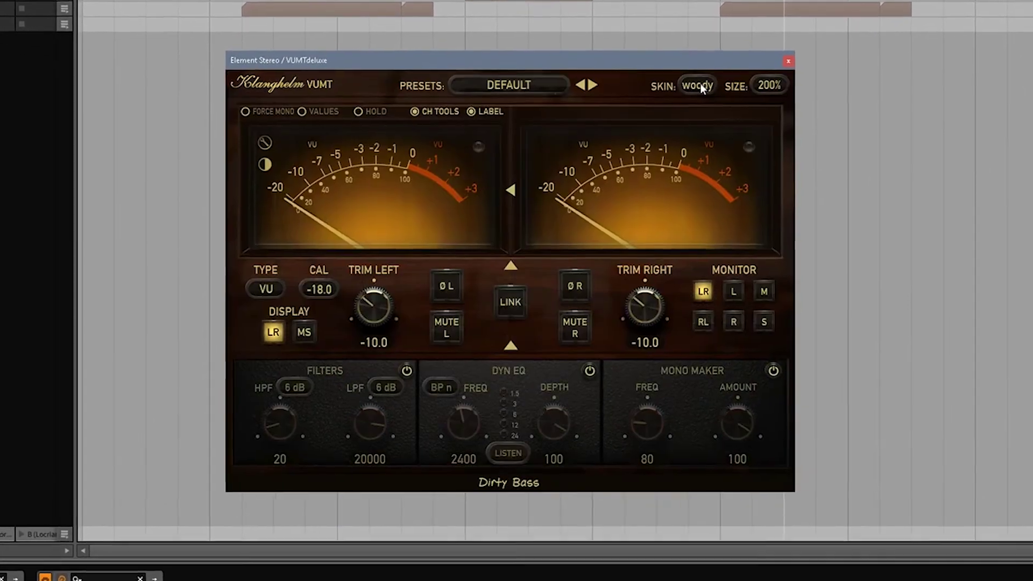
left_click(699, 86)
left_click(701, 159)
left_click(699, 85)
left_click(727, 165)
left_click(715, 64)
left_click(723, 183)
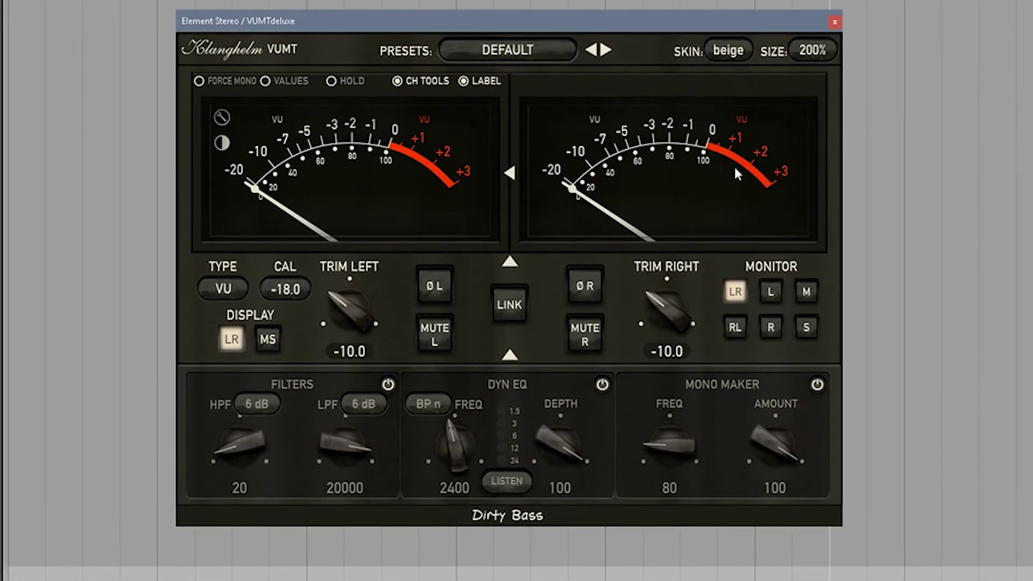
left_click(730, 54)
left_click(737, 196)
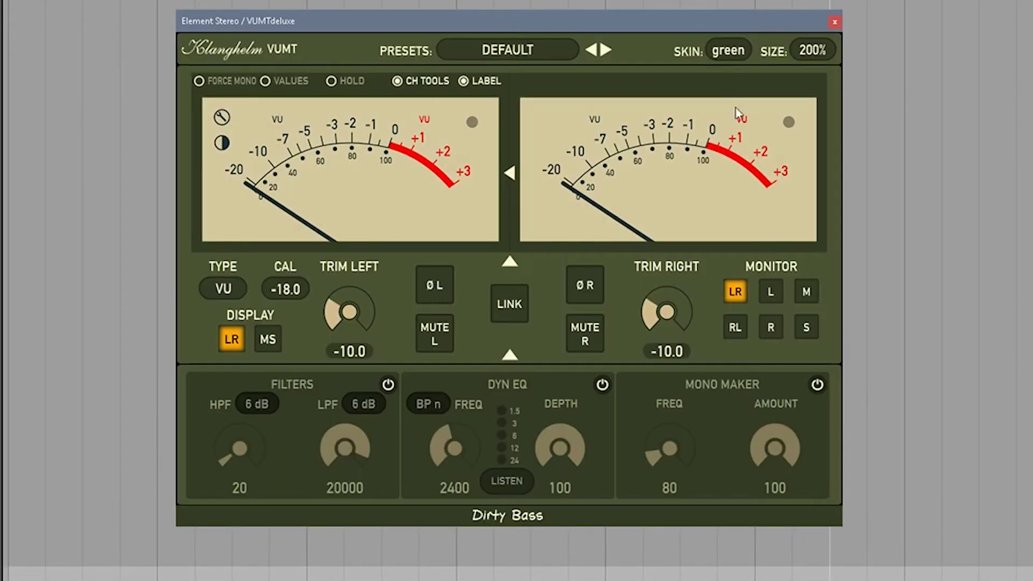
left_click(737, 53)
left_click(739, 215)
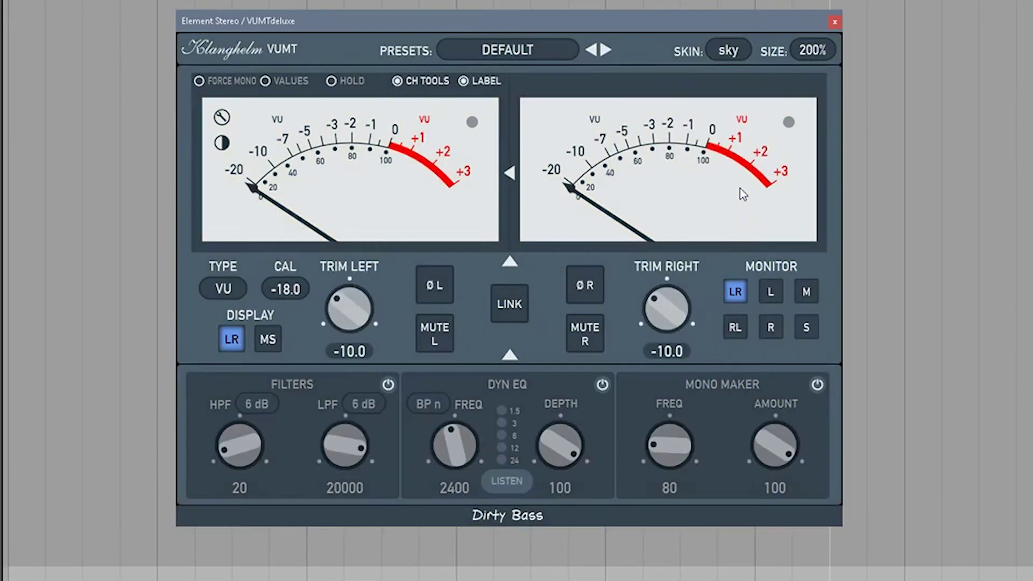
left_click(729, 53)
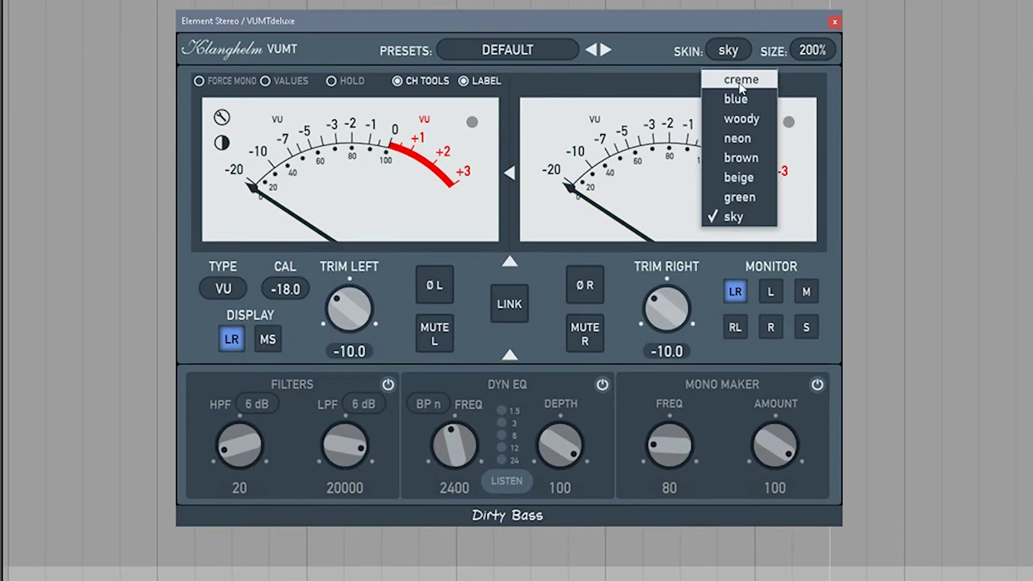
left_click(739, 80)
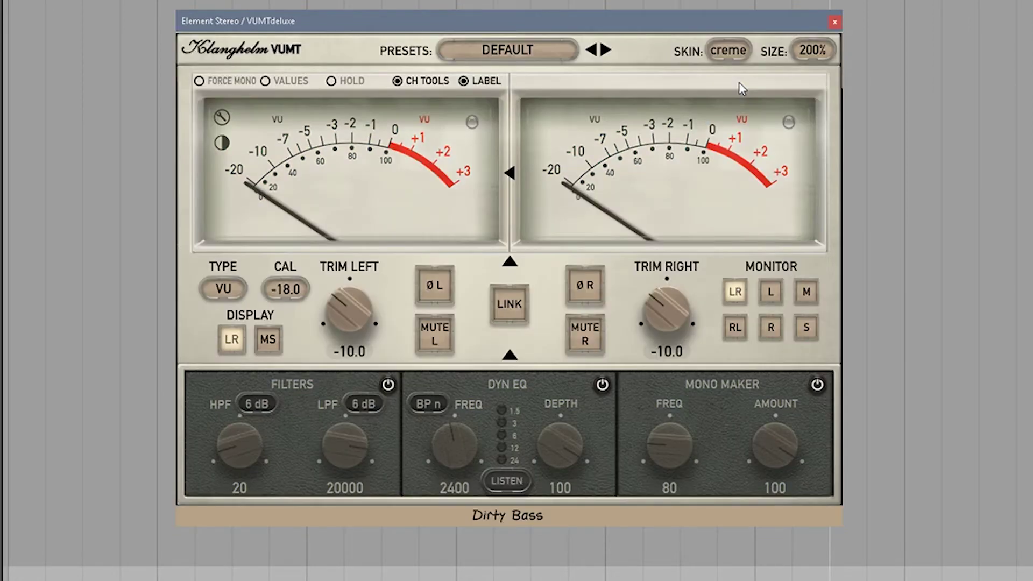
left_click(221, 143)
left_click(220, 143)
left_click(221, 143)
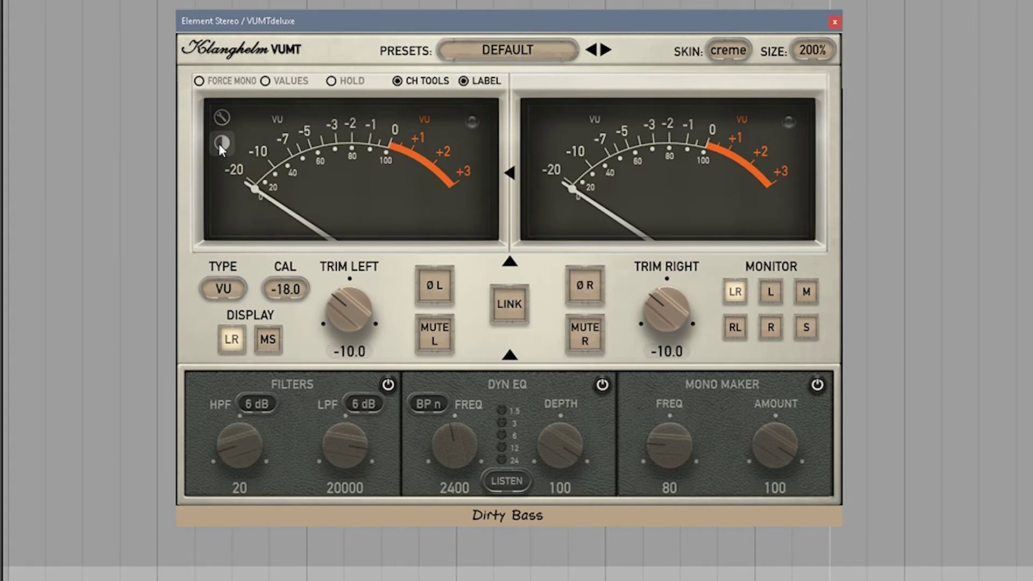
left_click(221, 143)
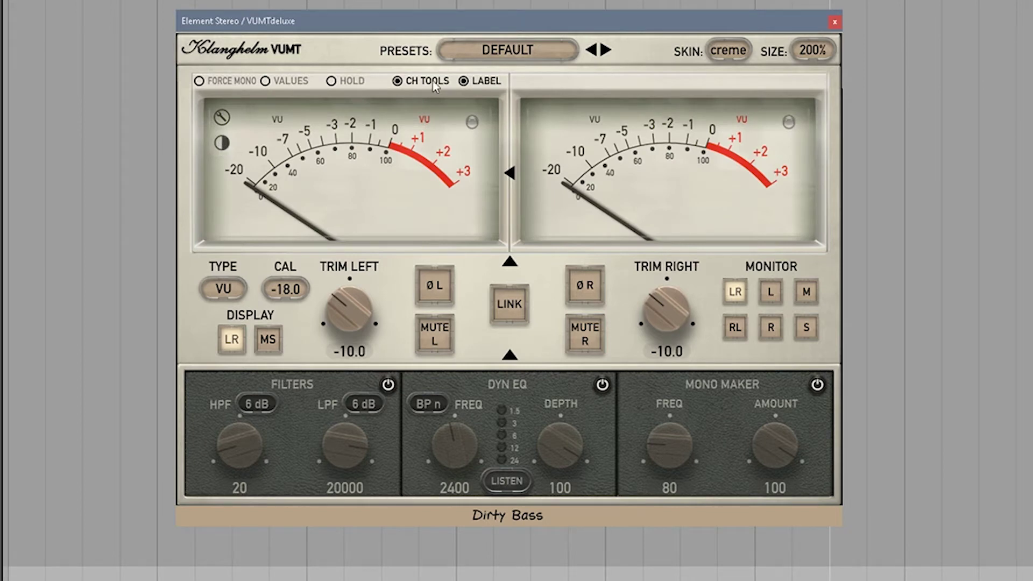
left_click(500, 50)
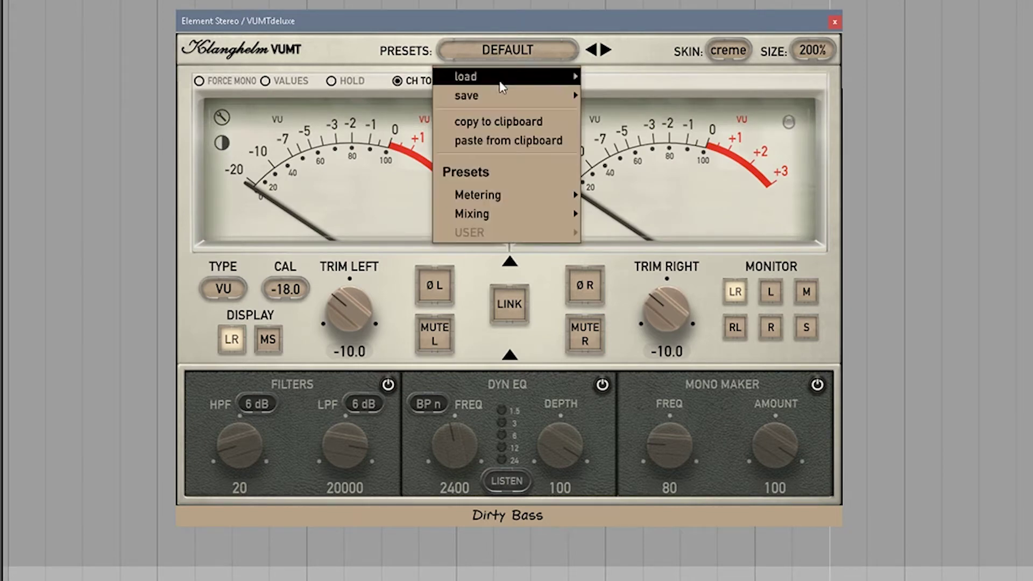
mouse_move(528, 199)
mouse_move(534, 222)
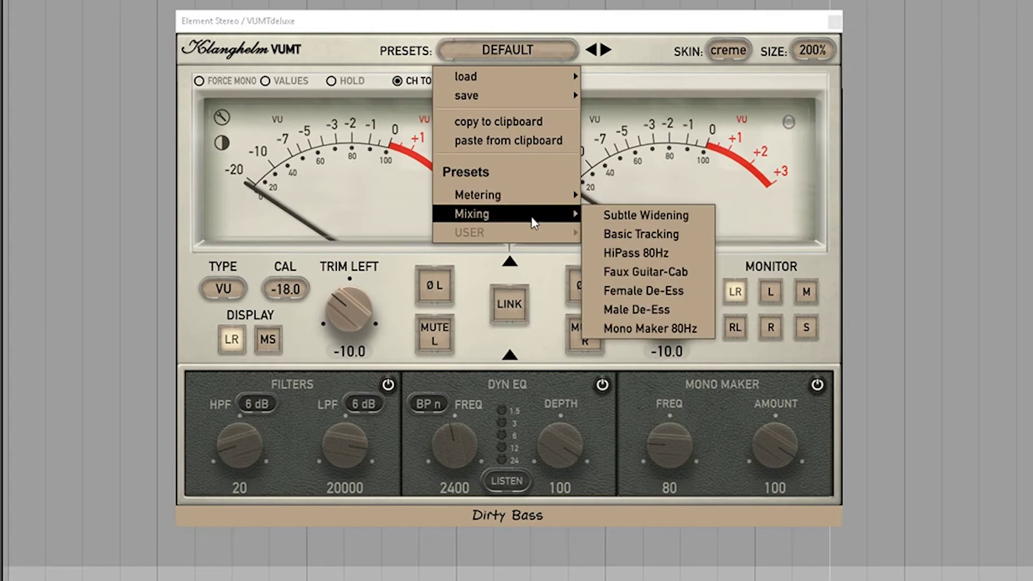
mouse_move(490, 85)
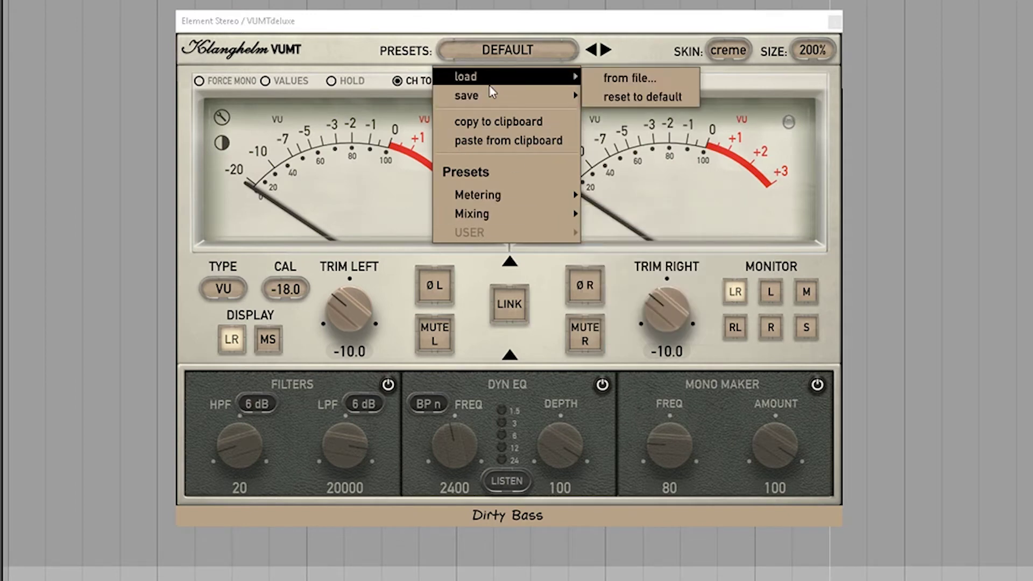
left_click(375, 51)
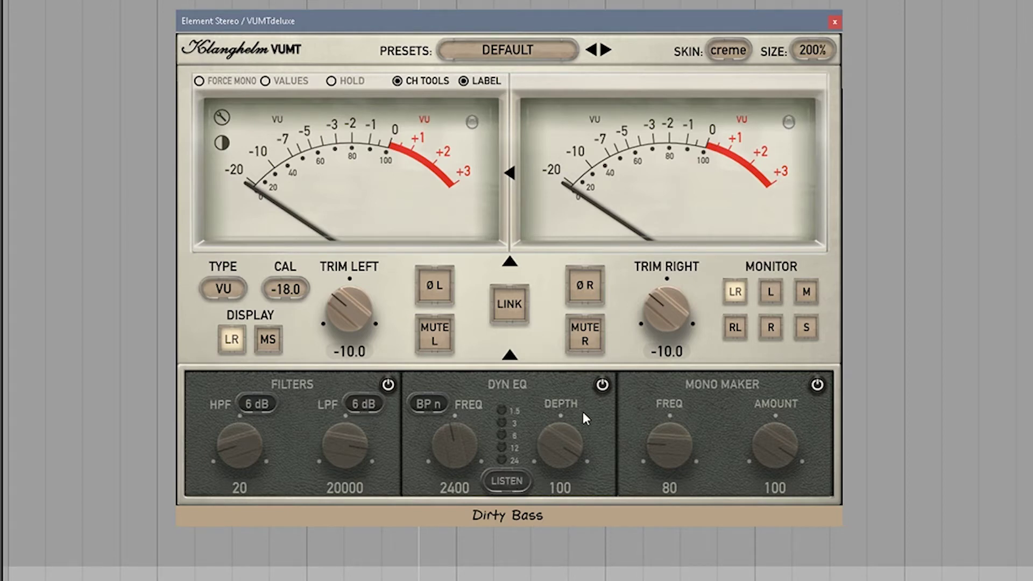
left_click(602, 385)
left_click(516, 484)
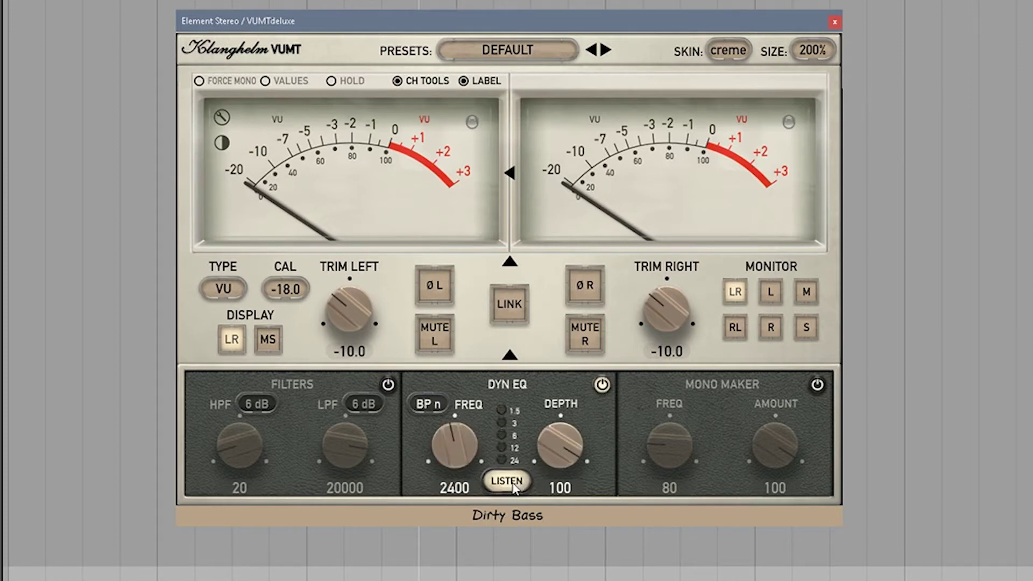
left_click(514, 487)
left_click(602, 386)
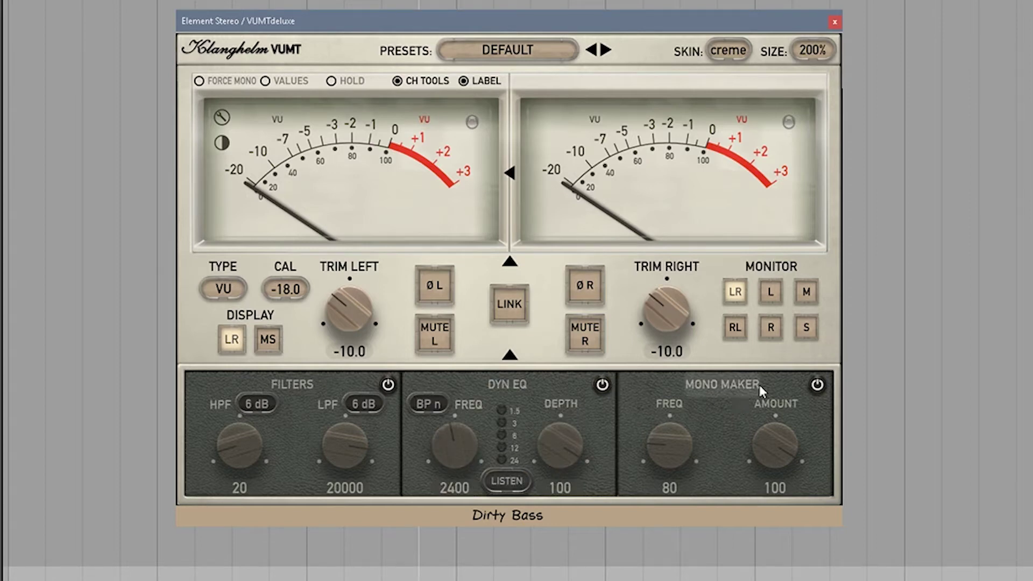
left_click(818, 386)
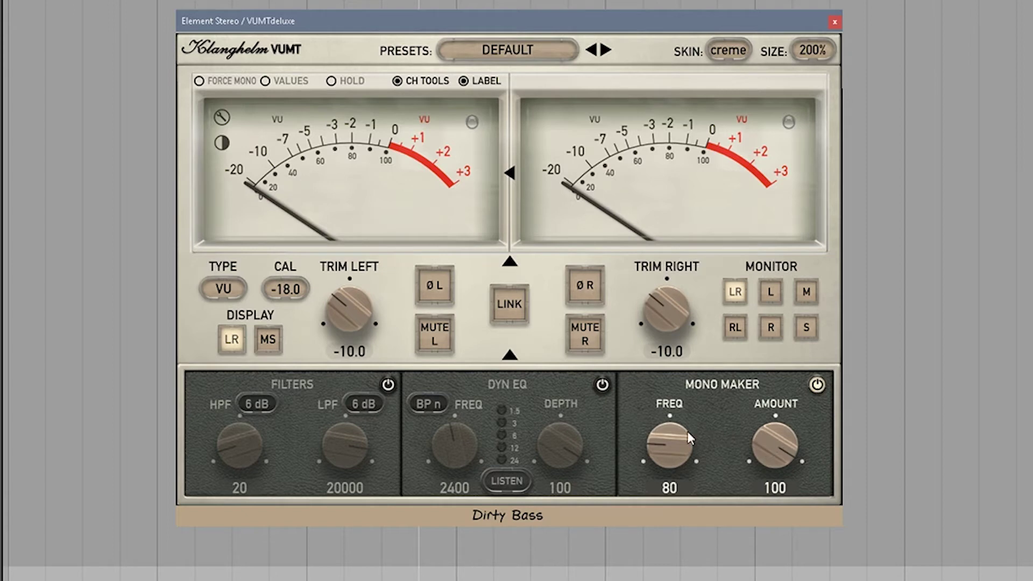
left_click(818, 385)
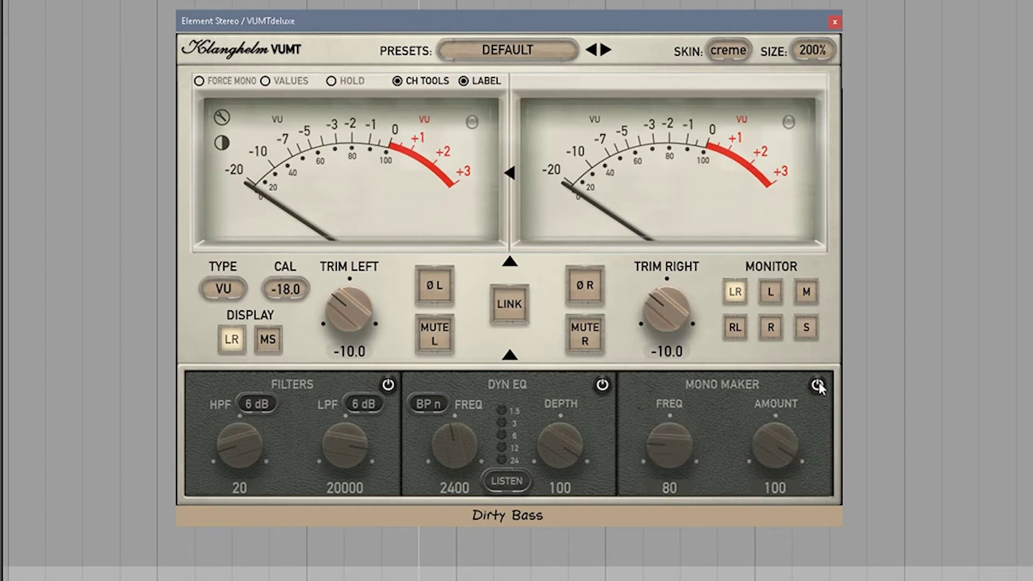
left_click(389, 386)
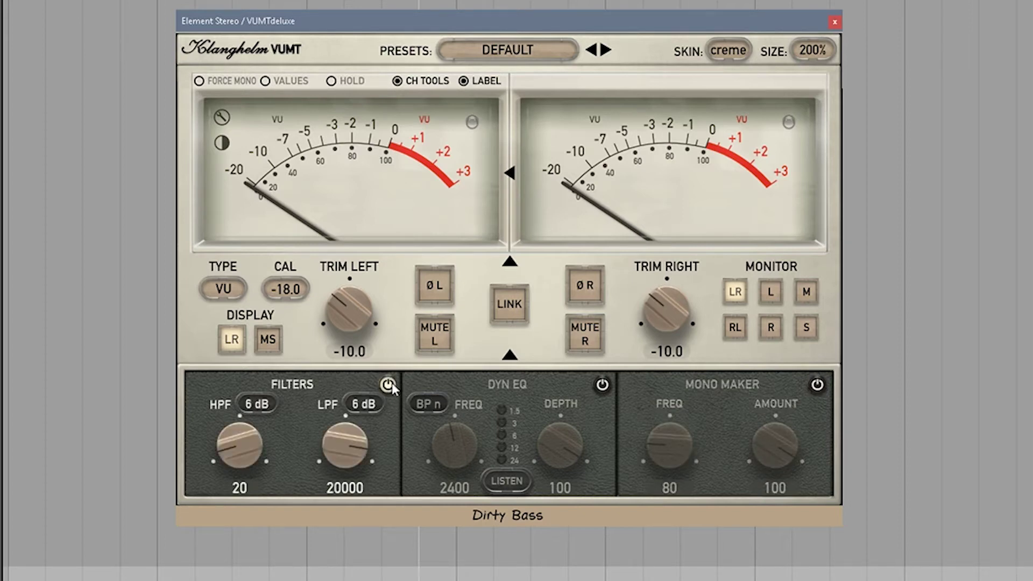
left_click(374, 405)
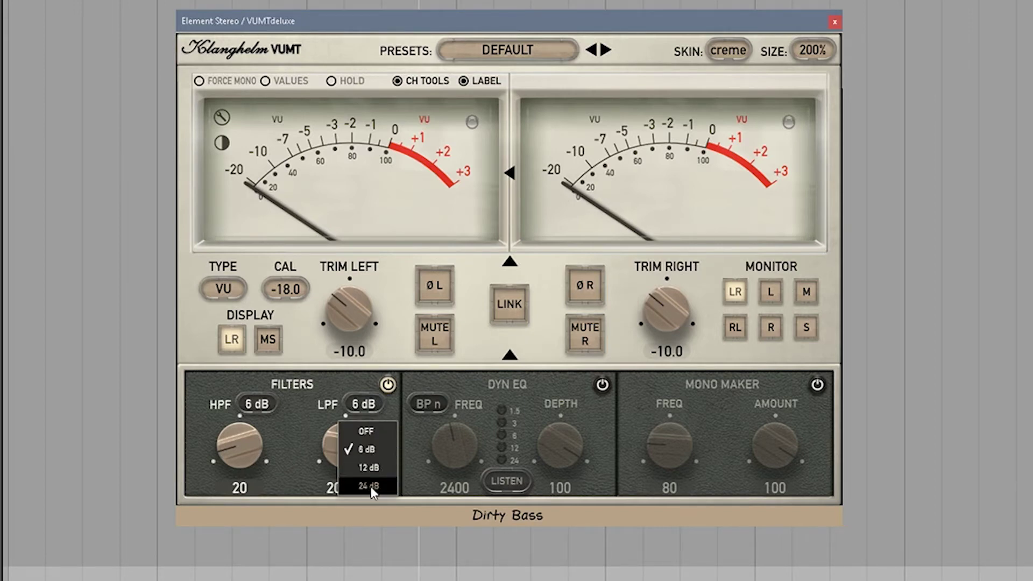
left_click(386, 383)
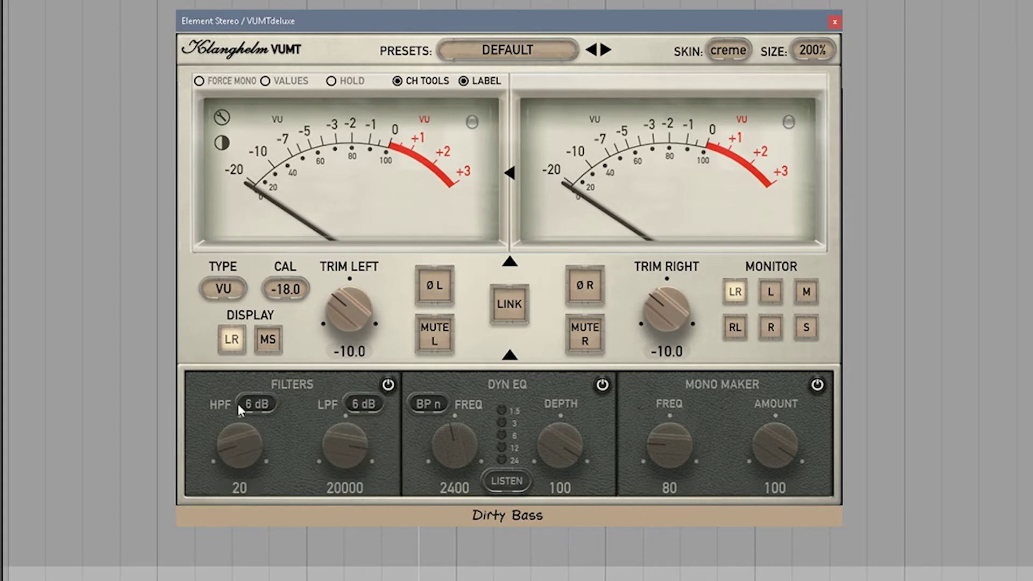
left_click(252, 407)
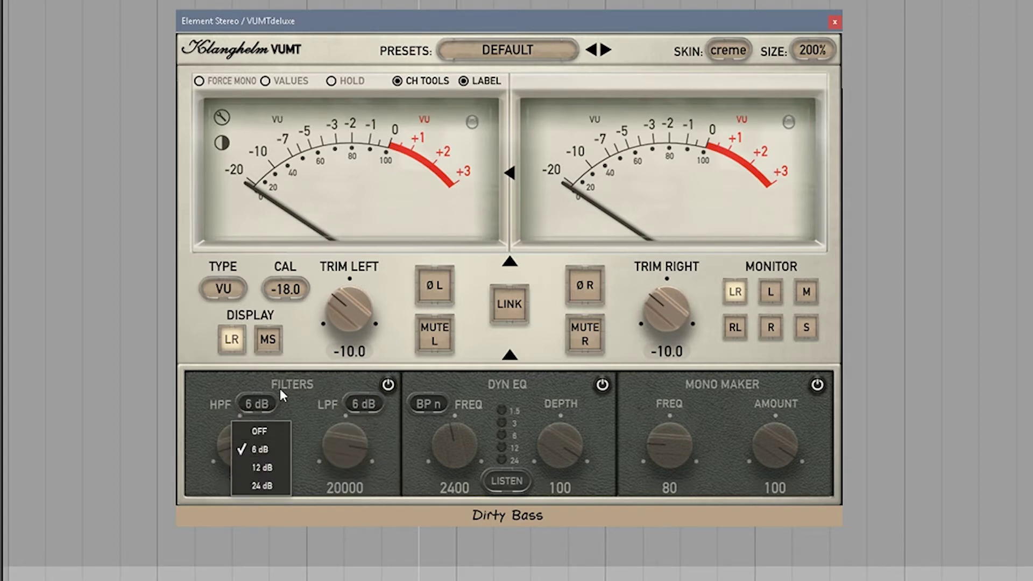
left_click(299, 398)
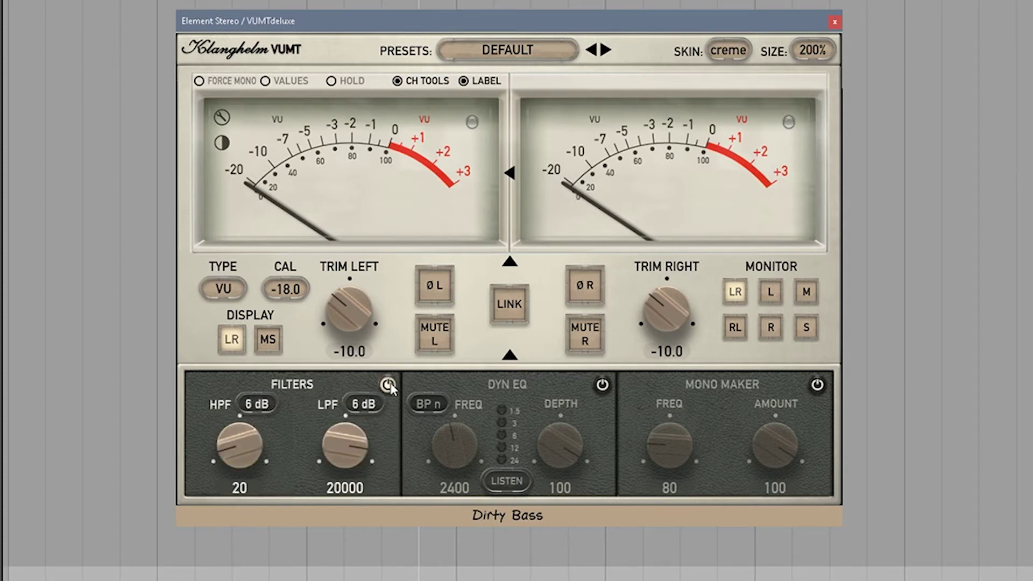
left_click(602, 384)
left_click(602, 385)
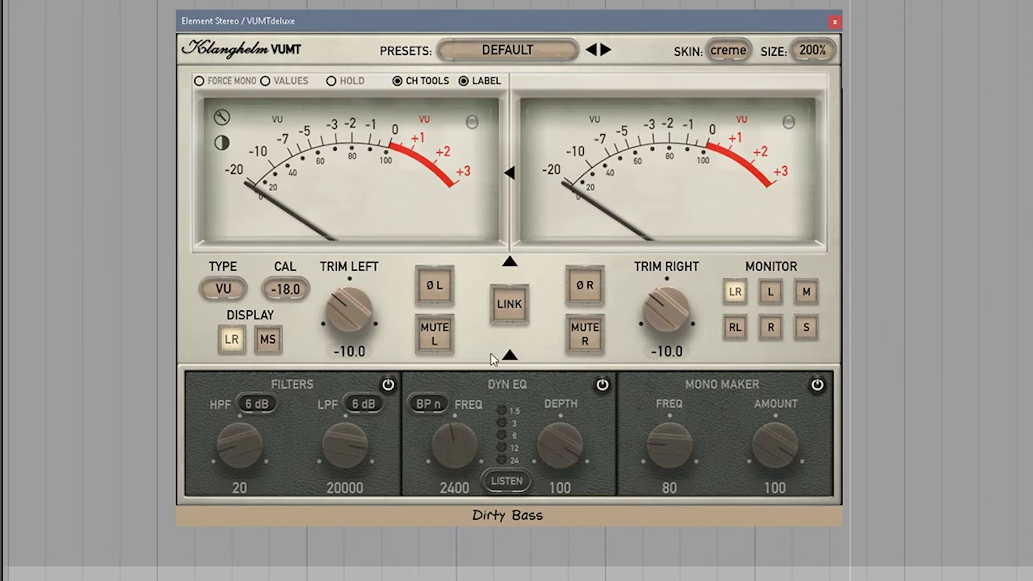
left_click(509, 356)
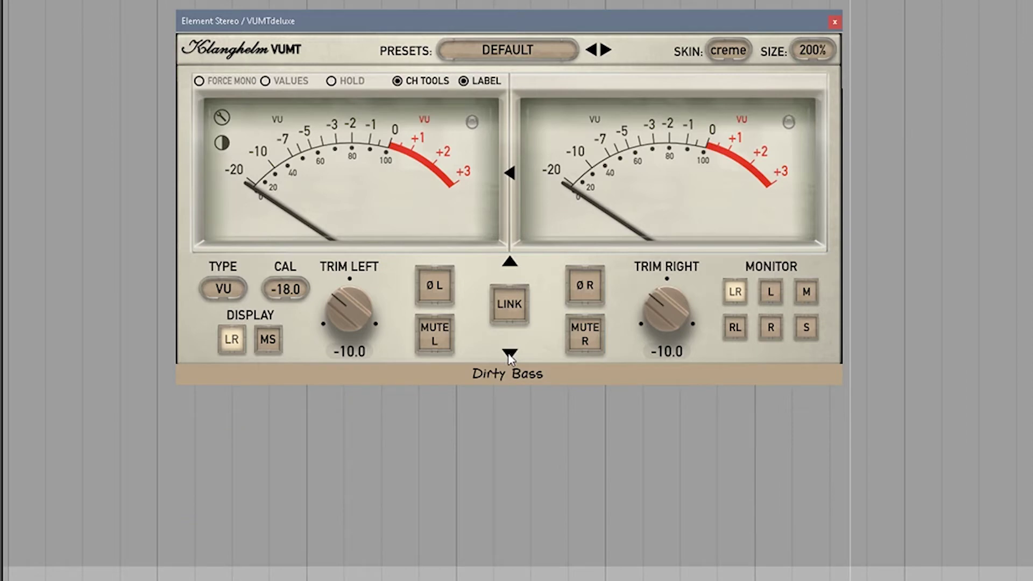
left_click(510, 355)
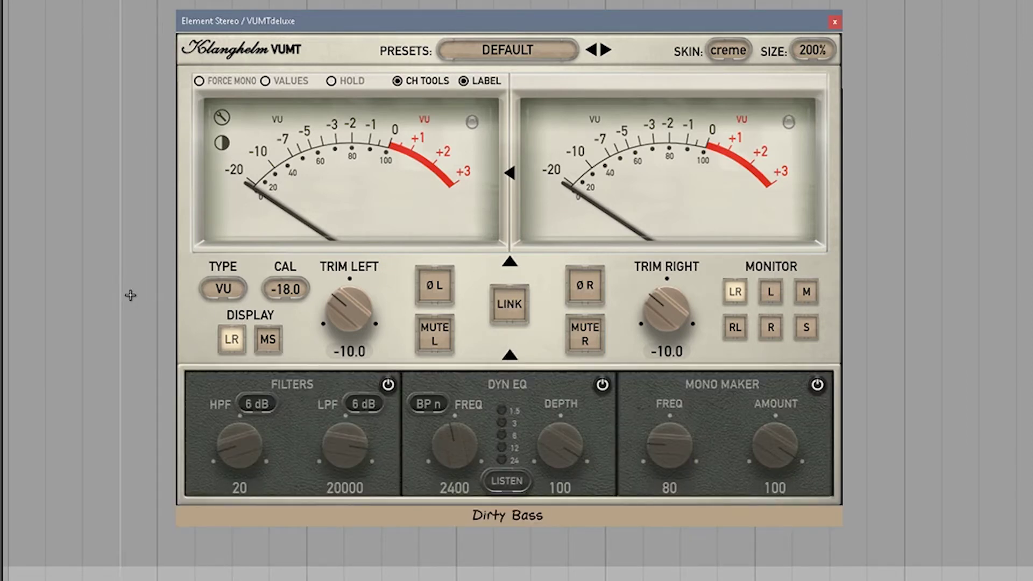
left_click(509, 262)
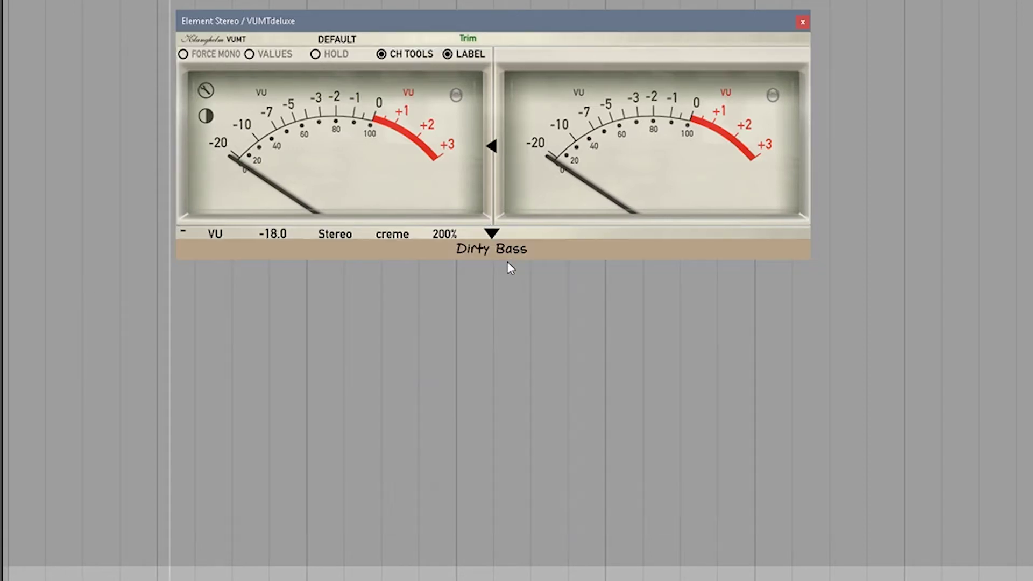
left_click(492, 234)
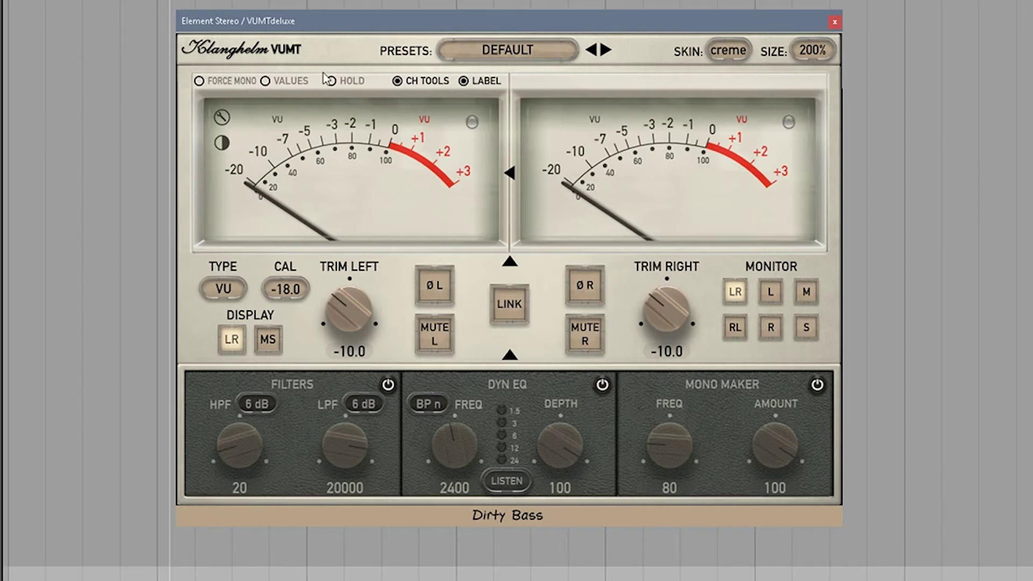
Toggle Force Mono and switch between the single mono meter and the stereo two-meter view.
left_click(200, 83)
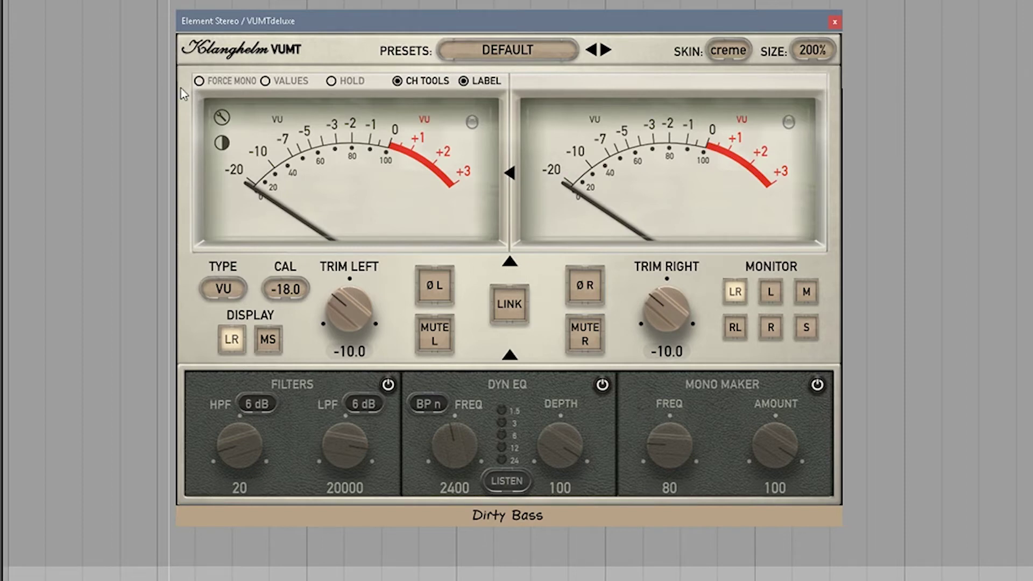
left_click(199, 81)
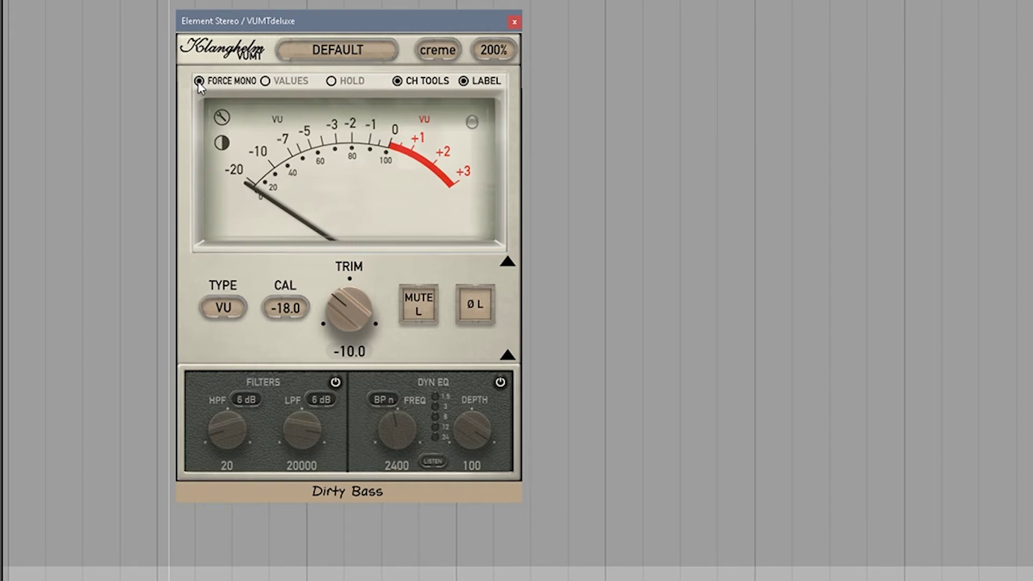
left_click(199, 82)
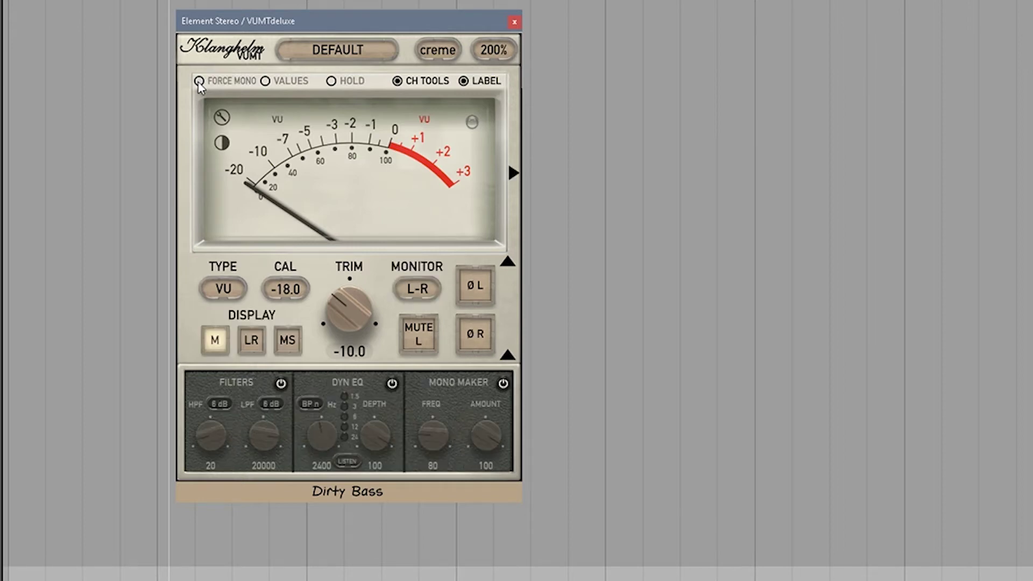
left_click(515, 175)
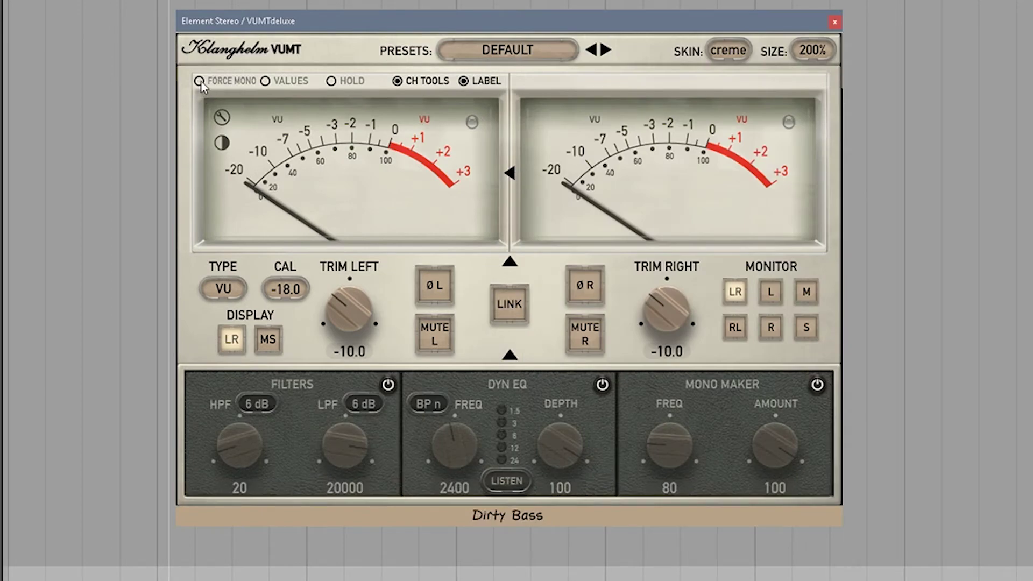
left_click(511, 173)
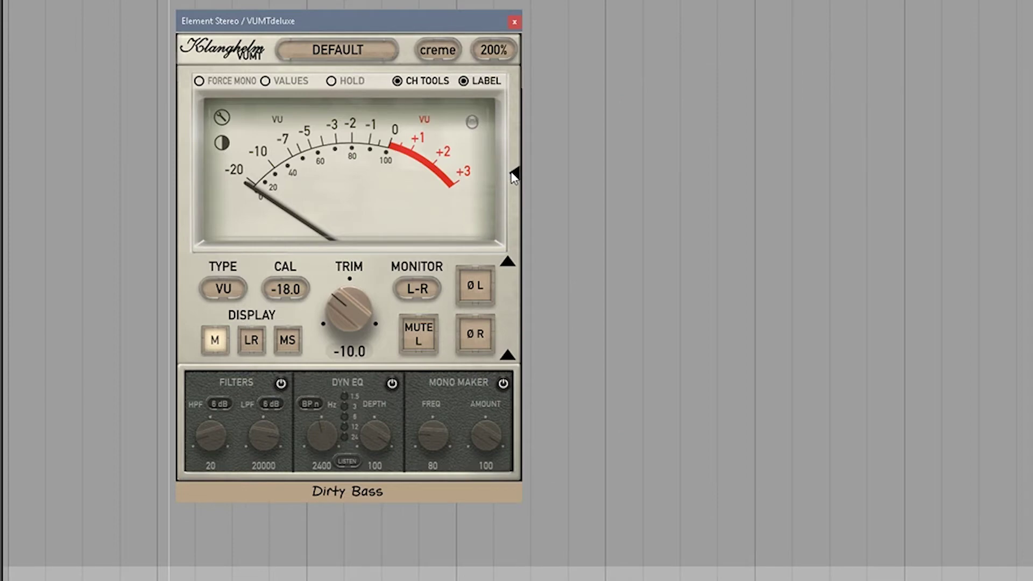
left_click(514, 175)
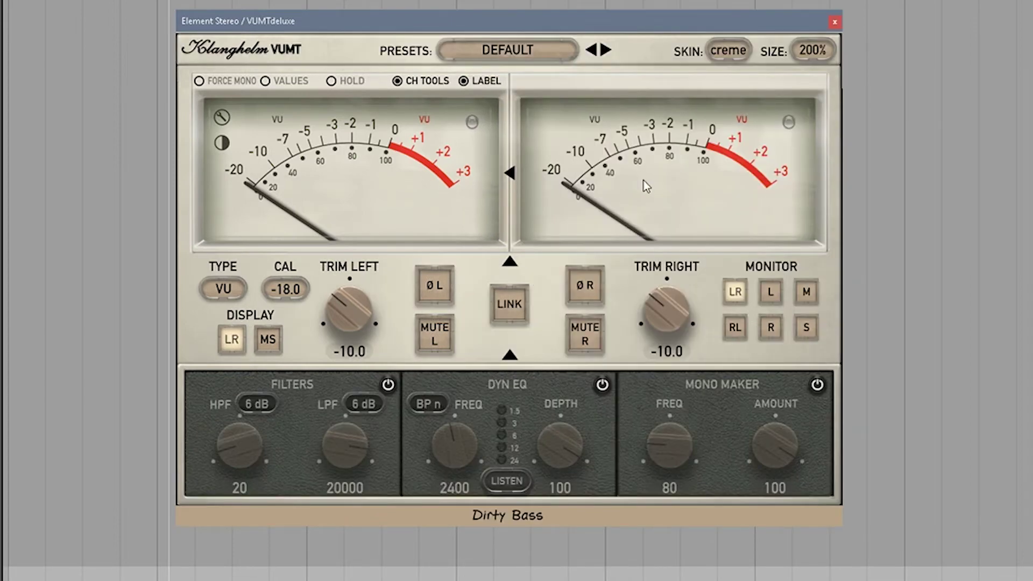
left_click(511, 174)
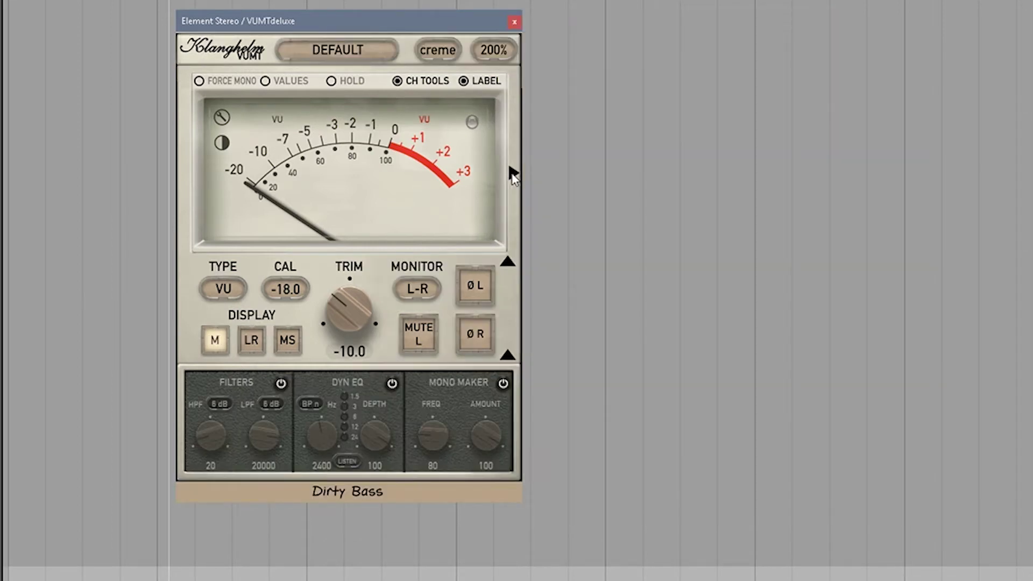
Mute the left channel, check the MONITOR modes list, and restore the stereo two-meter layout.
left_click(424, 332)
left_click(418, 288)
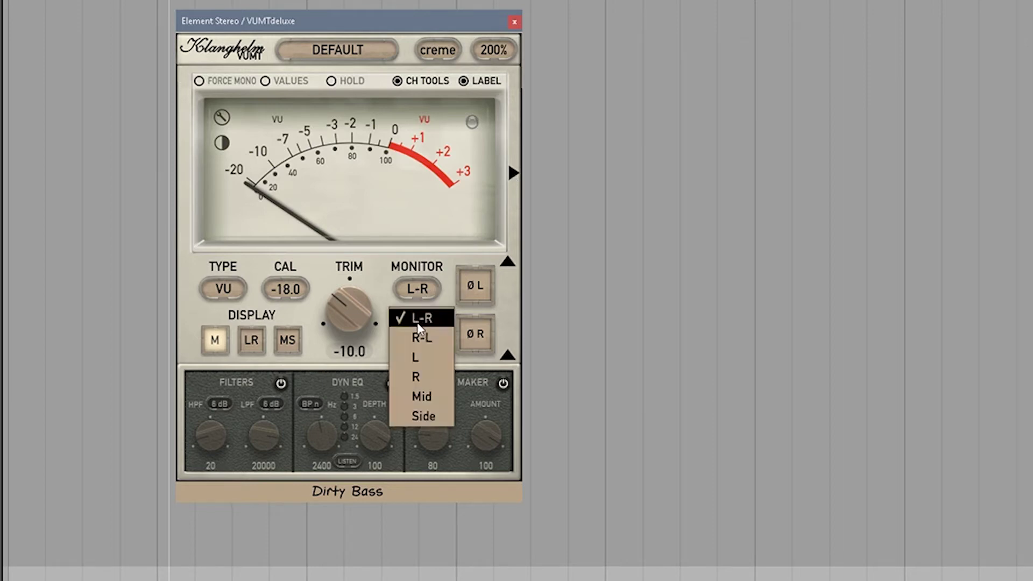
left_click(444, 284)
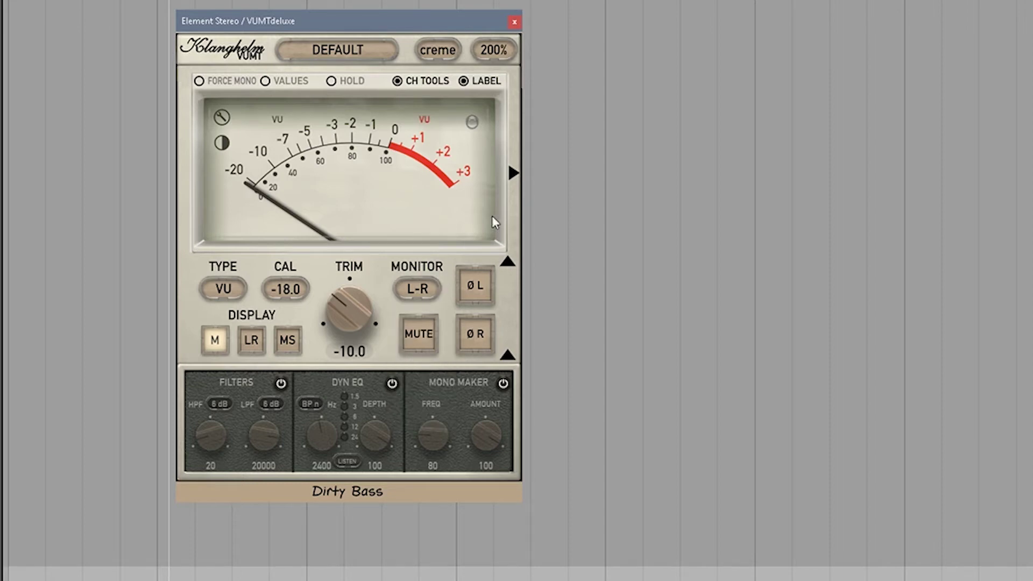
left_click(513, 173)
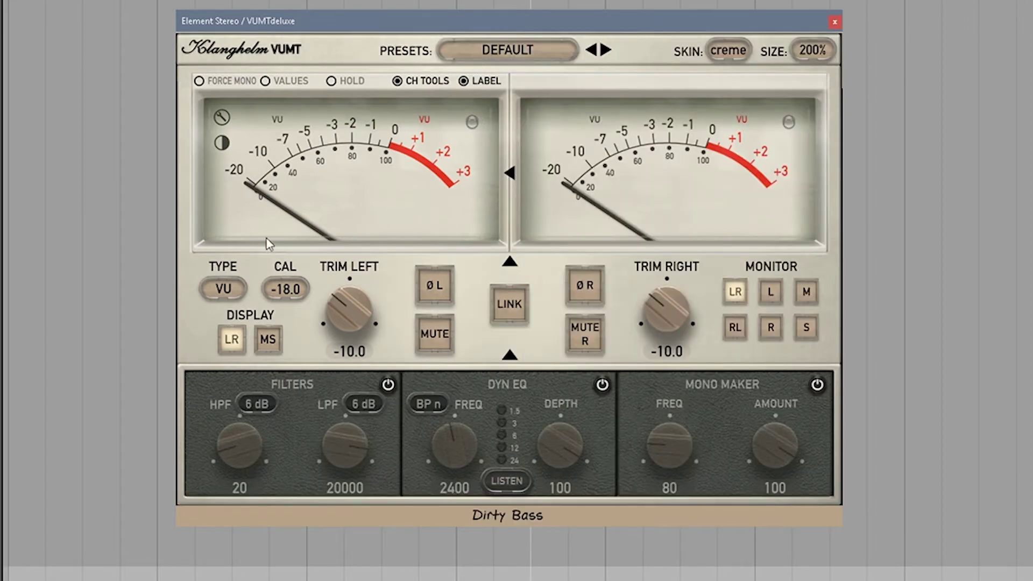
Show numeric value readouts and peak-hold needles on both meters, then stop playback.
left_click(266, 80)
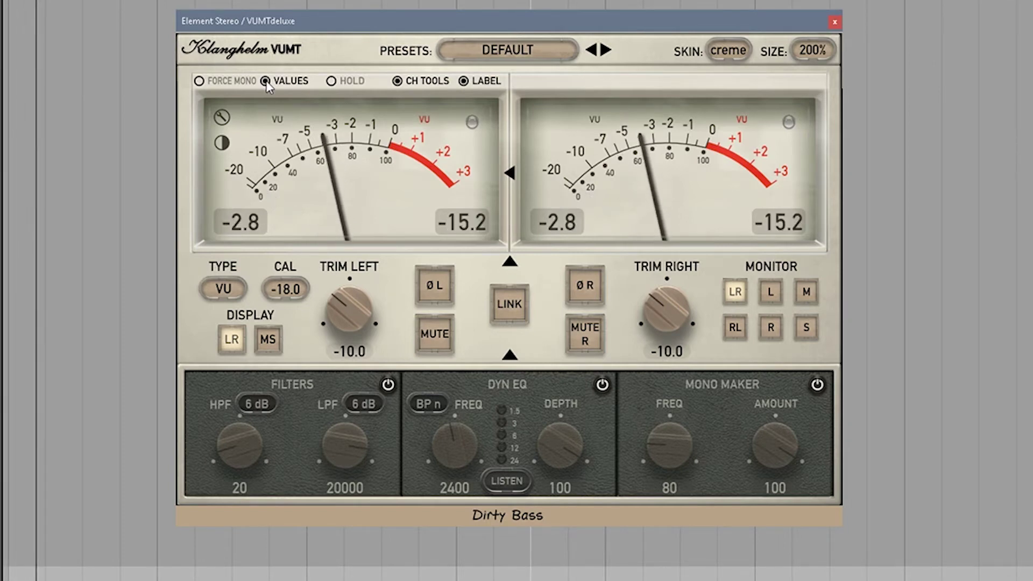
left_click(331, 81)
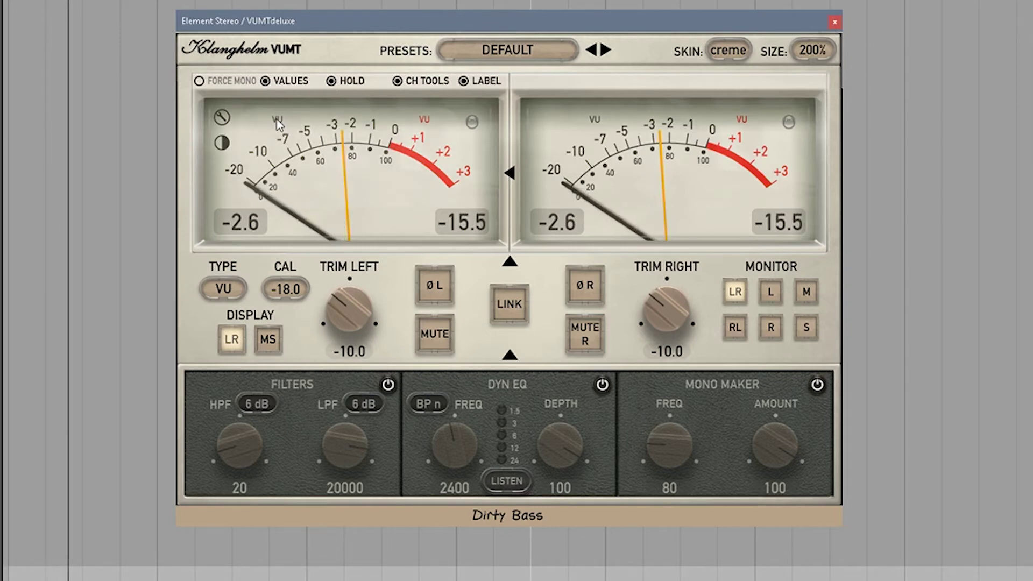
key("space")
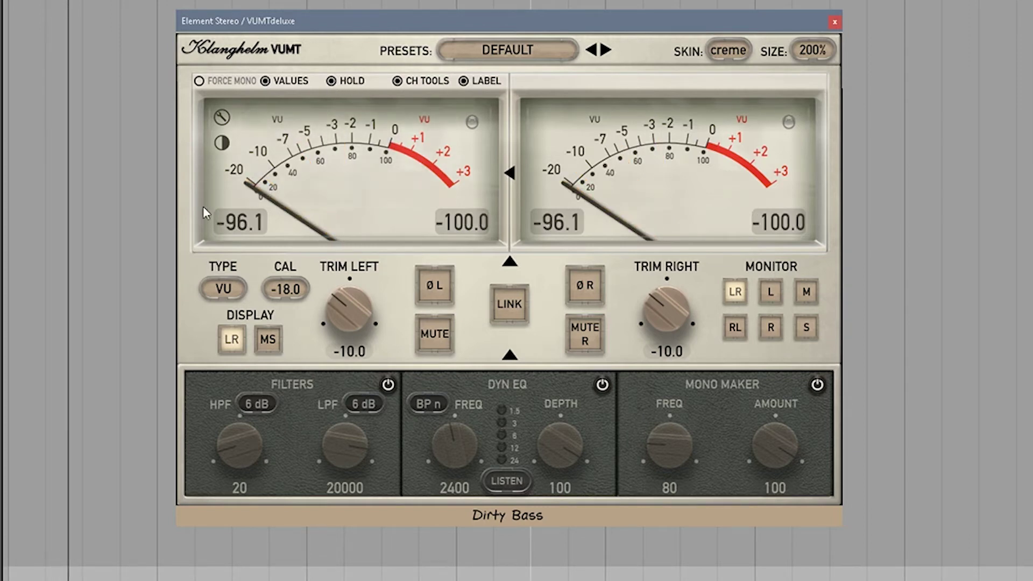
Toggle the value readouts, peak hold, channel tools and Dirty Bass label strip off and on.
left_click(266, 82)
left_click(265, 81)
left_click(288, 81)
left_click(331, 82)
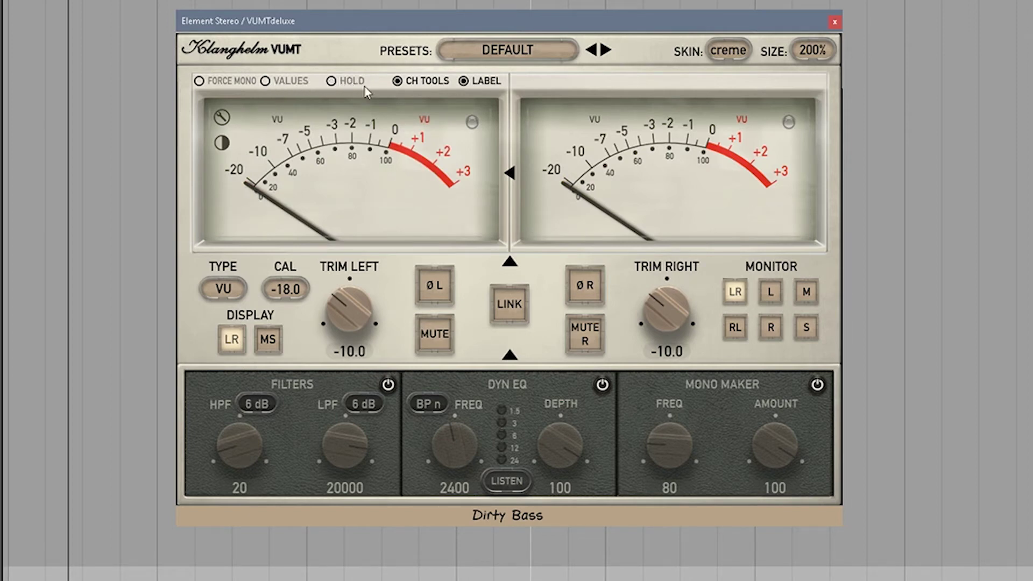
left_click(398, 82)
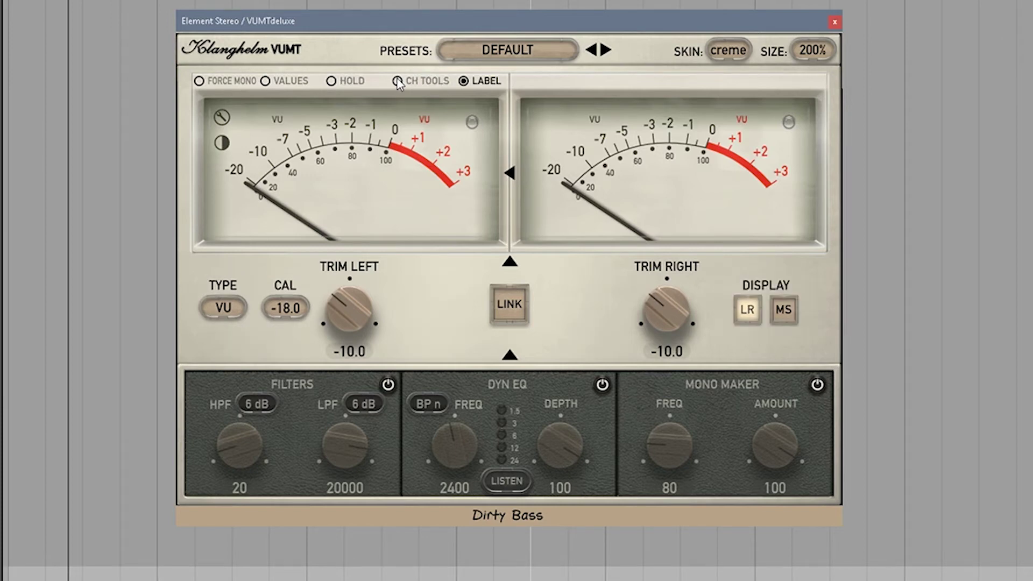
left_click(398, 82)
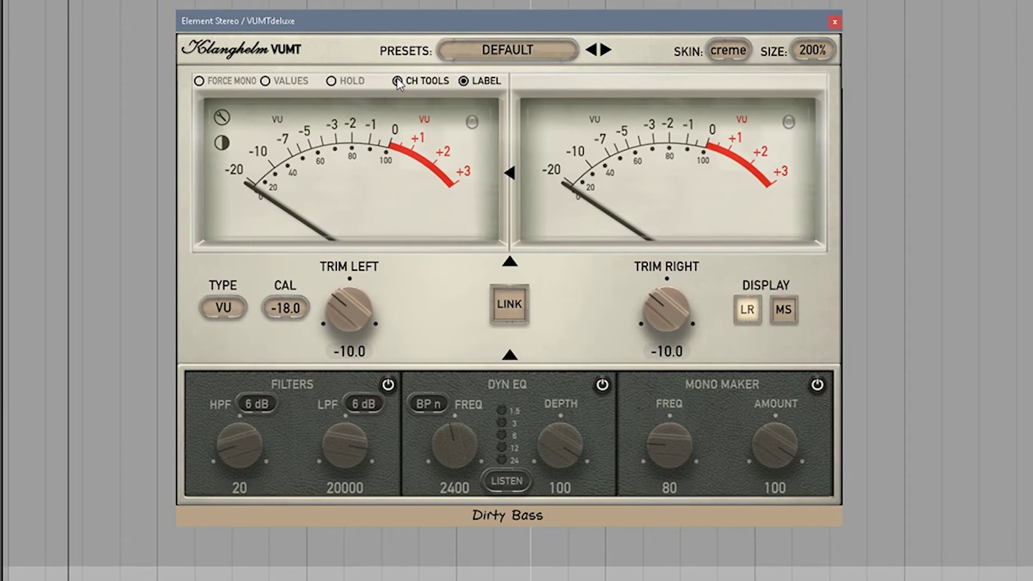
left_click(464, 81)
left_click(464, 82)
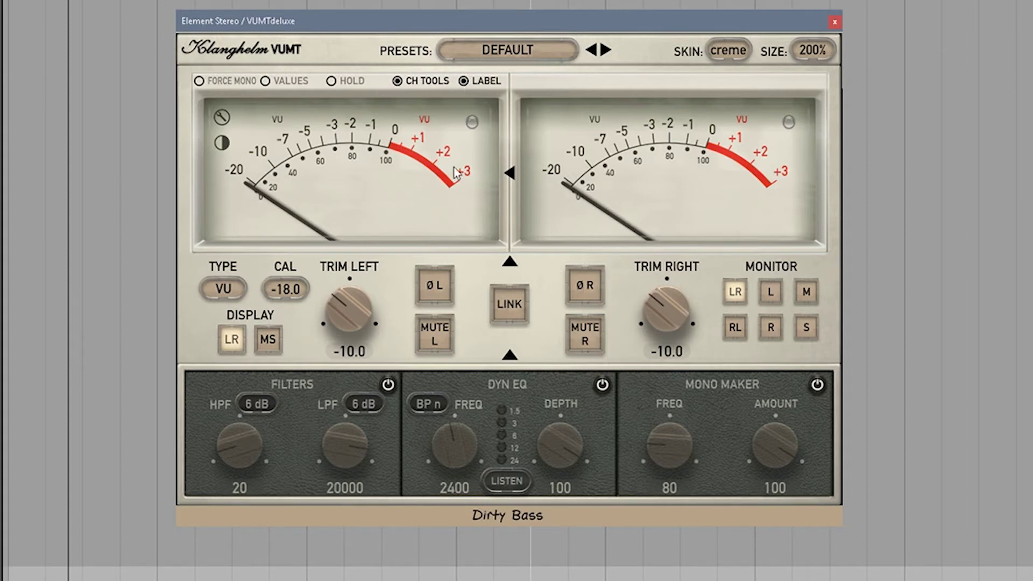
Flip the display to MS and back to LR, then step the meter type through VU, DIN and BBC.
left_click(271, 343)
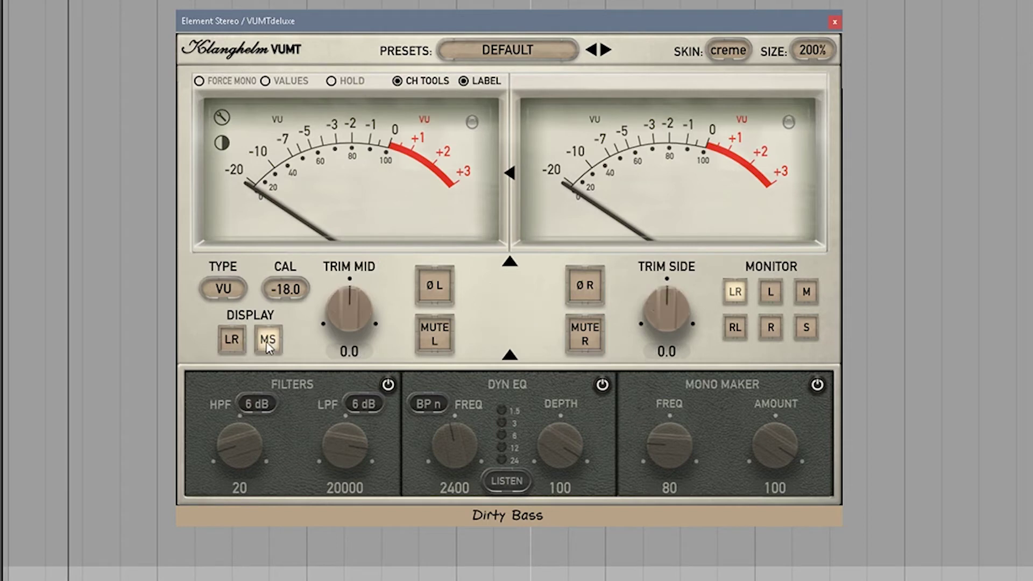
left_click(232, 339)
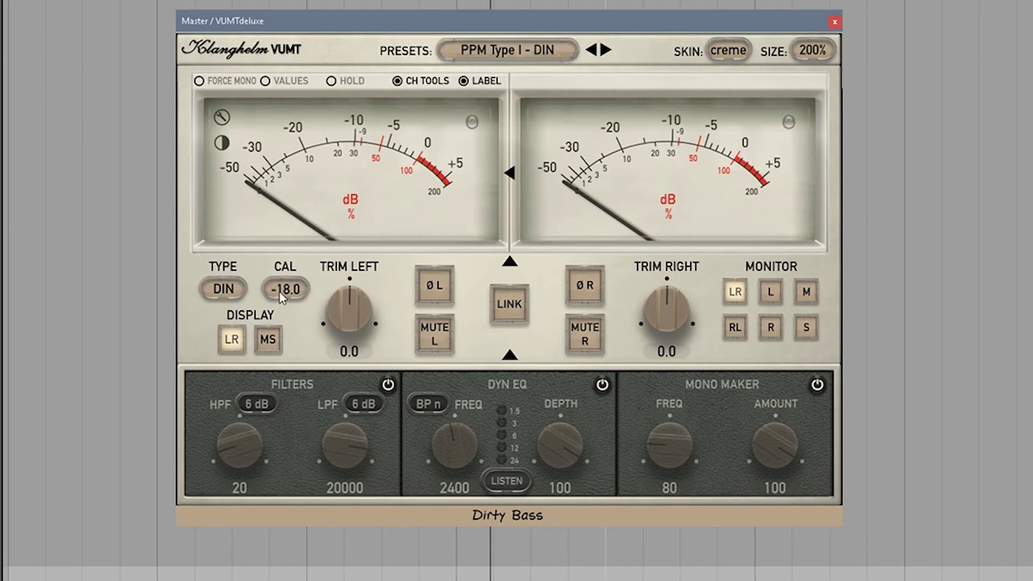
left_click(226, 291)
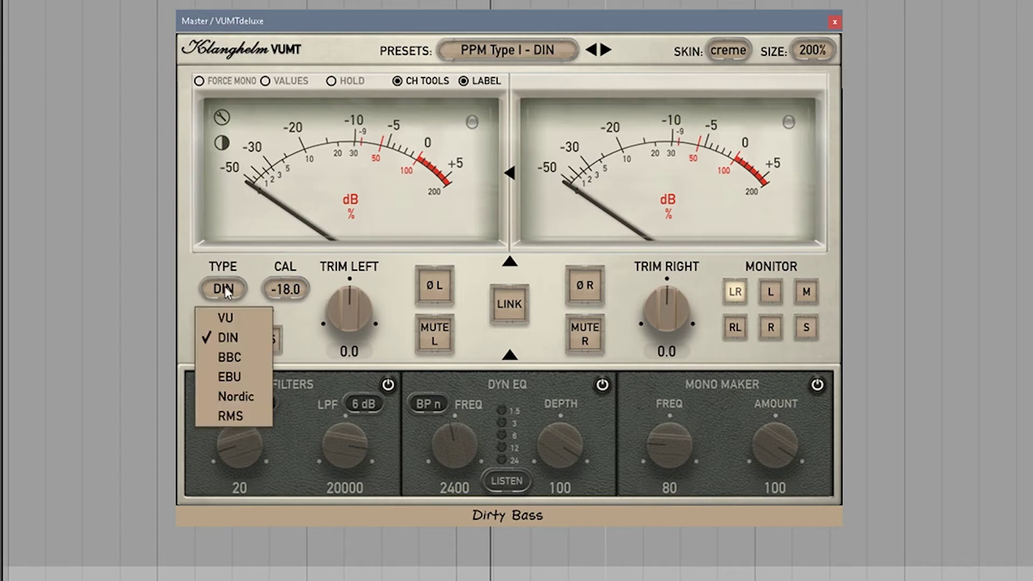
left_click(223, 322)
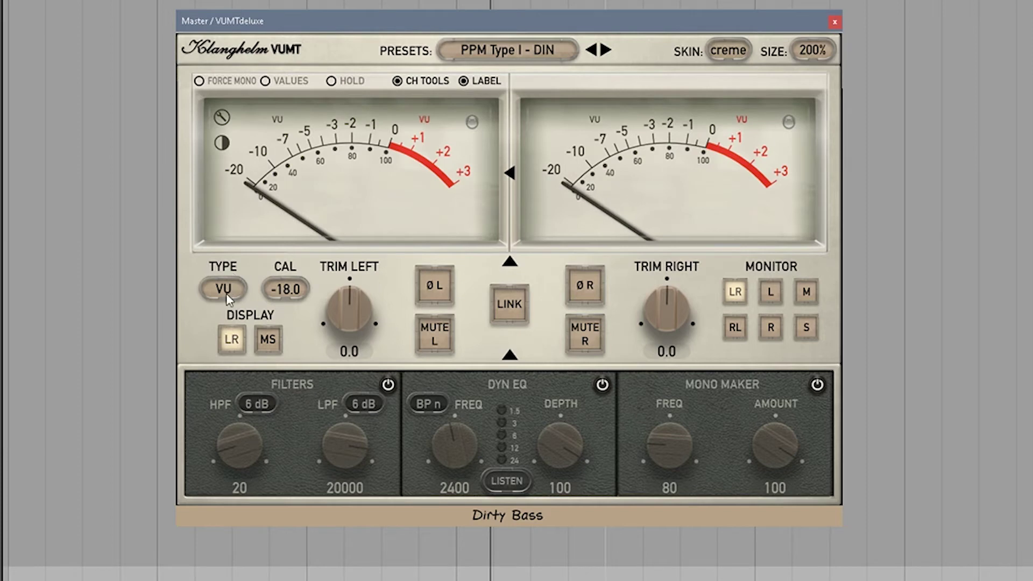
left_click(228, 292)
left_click(232, 340)
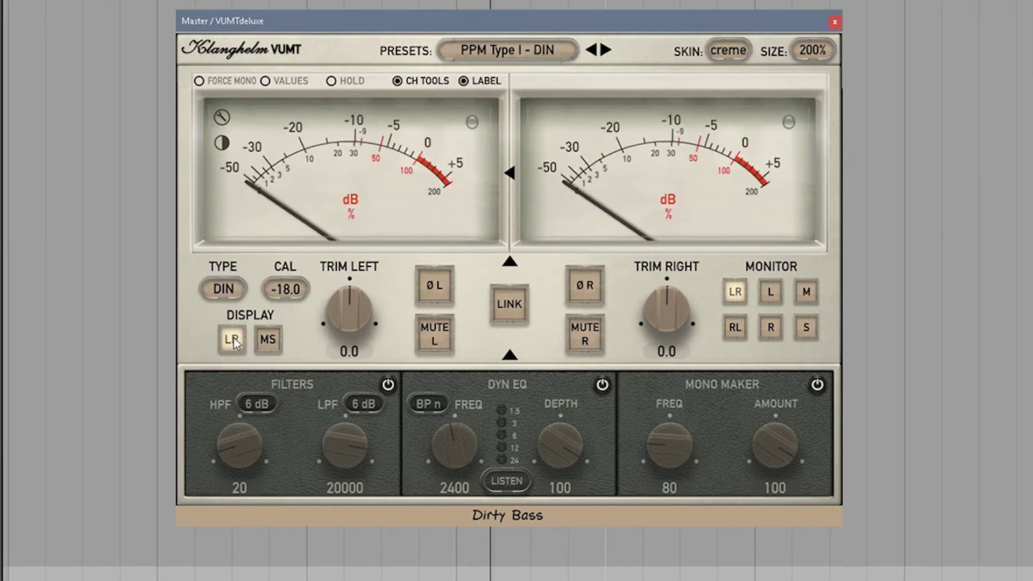
left_click(234, 285)
left_click(236, 358)
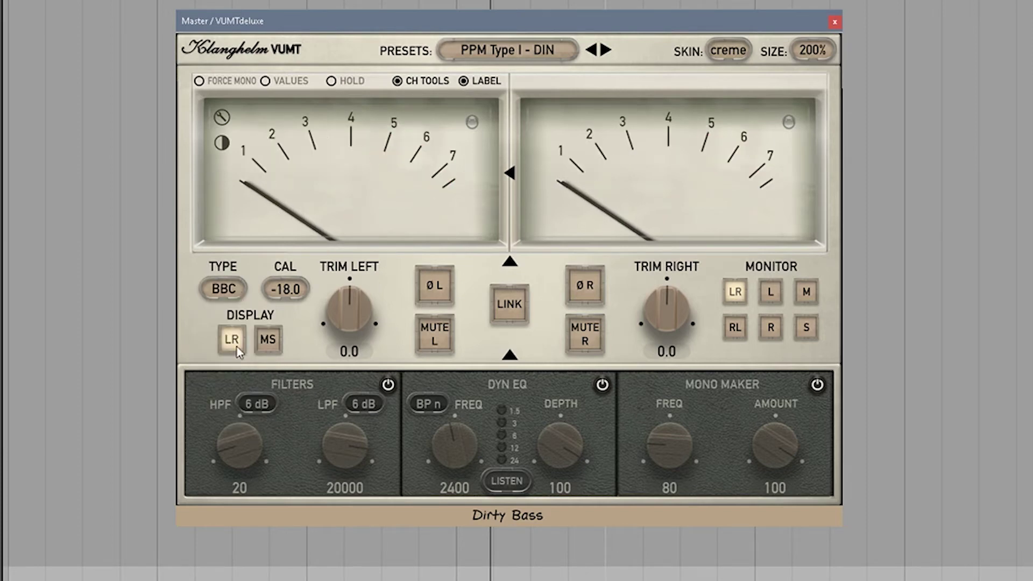
Switch the meter scale to EBU, then Nordic, and finish on RMS.
left_click(234, 293)
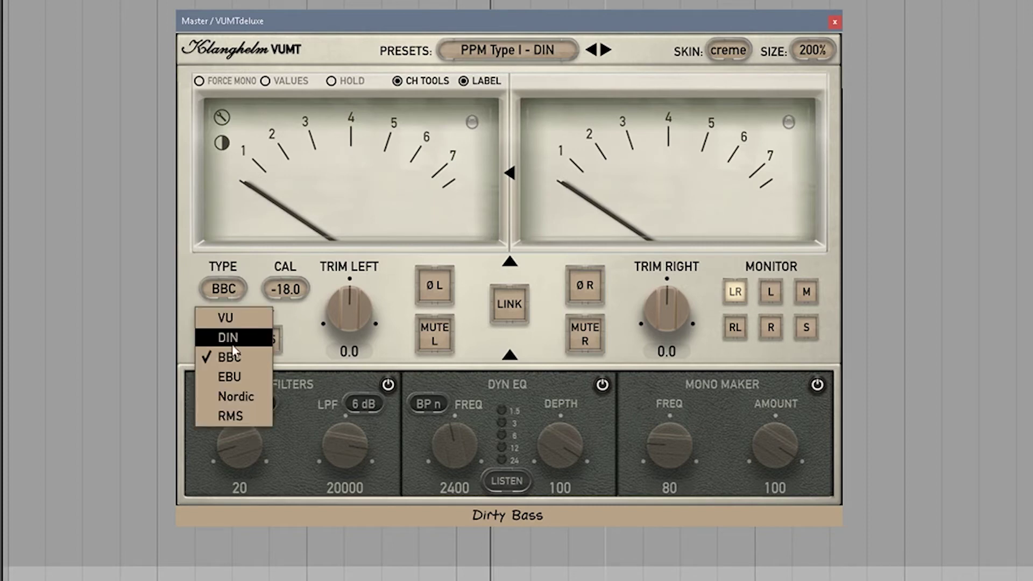
left_click(230, 376)
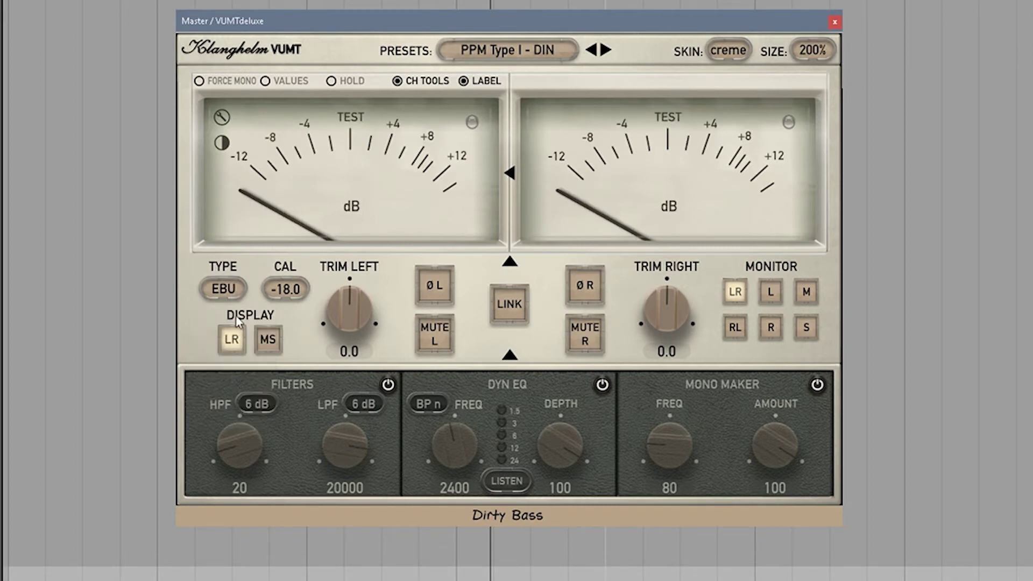
left_click(240, 297)
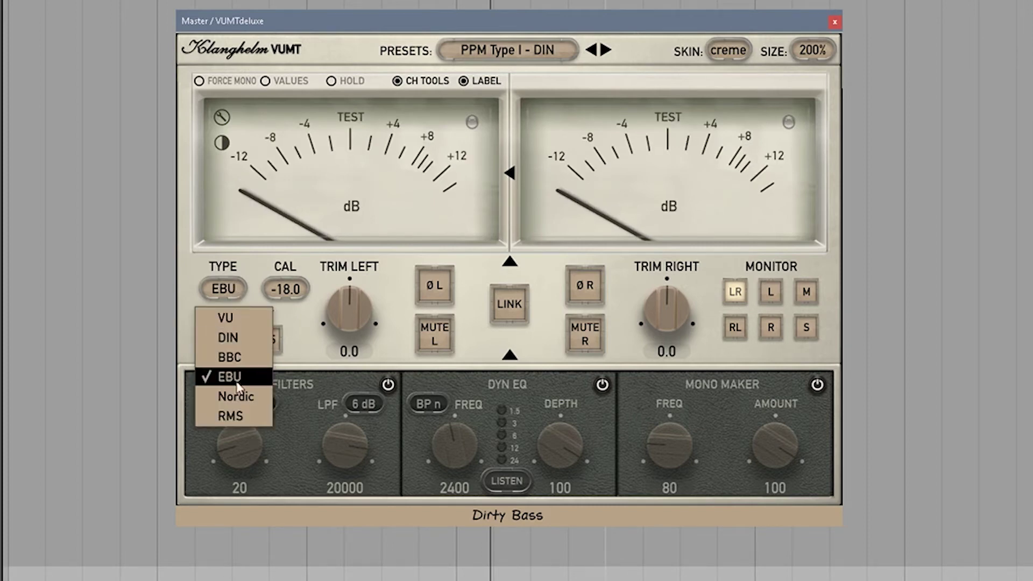
left_click(236, 396)
left_click(228, 290)
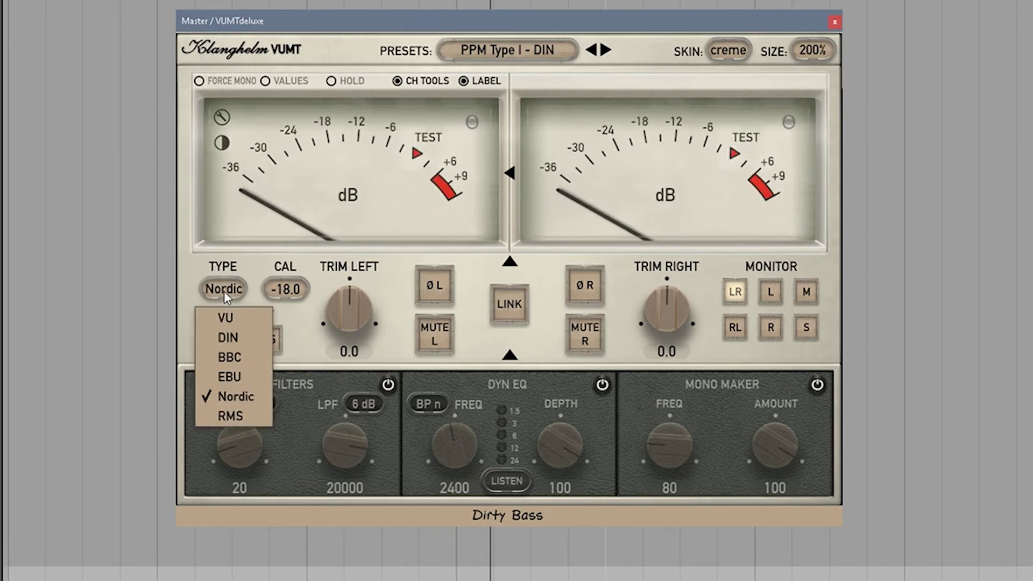
left_click(237, 415)
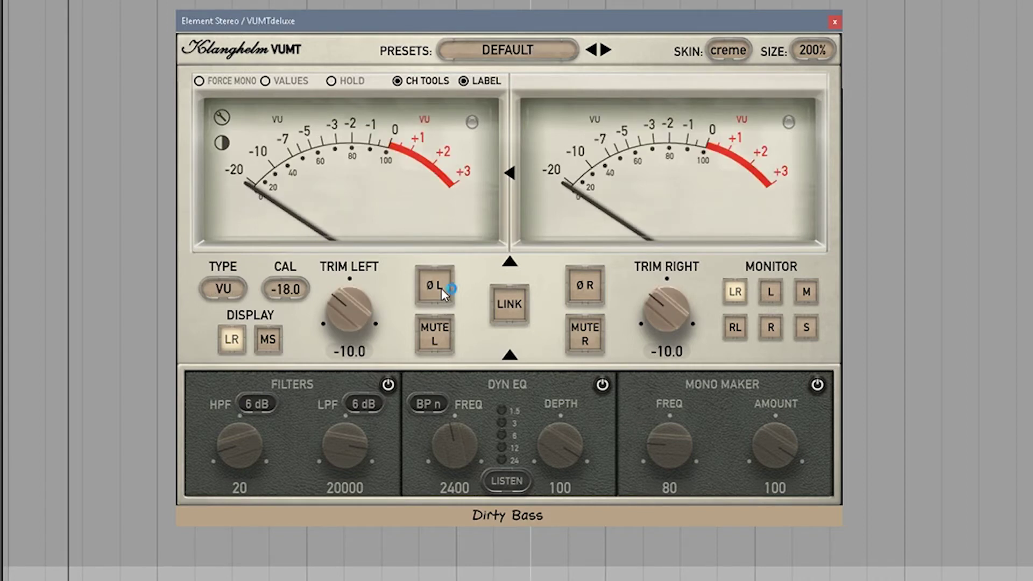
Toggle the left and right mutes, raise the linked trim from -10 to -7.9, then unlink trims.
left_click(433, 344)
left_click(436, 333)
left_click(587, 333)
left_click(515, 308)
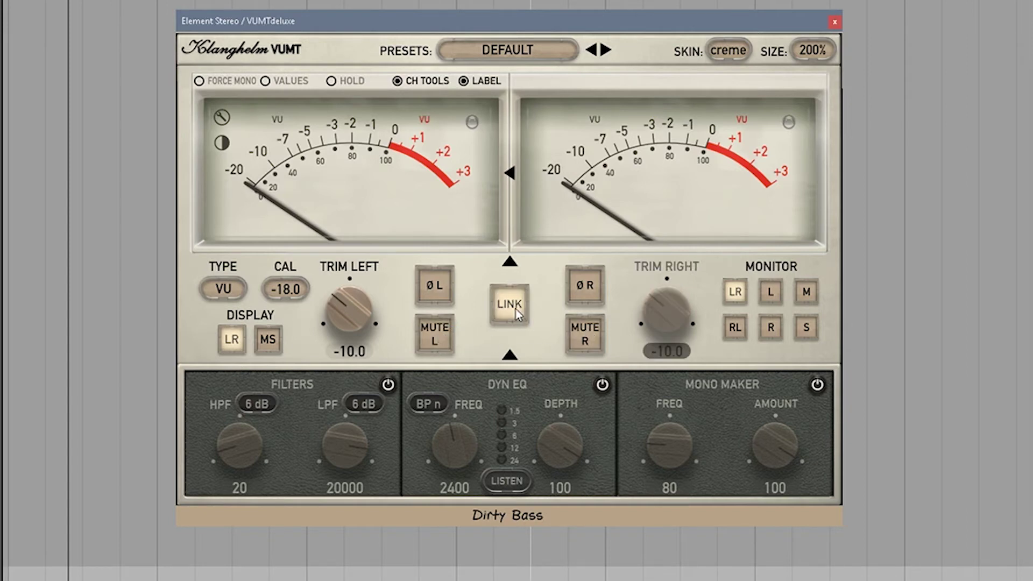
mouse_move(346, 309)
left_mouse_down()
mouse_move(351, 247)
mouse_move(348, 293)
left_mouse_up()
left_click(510, 304)
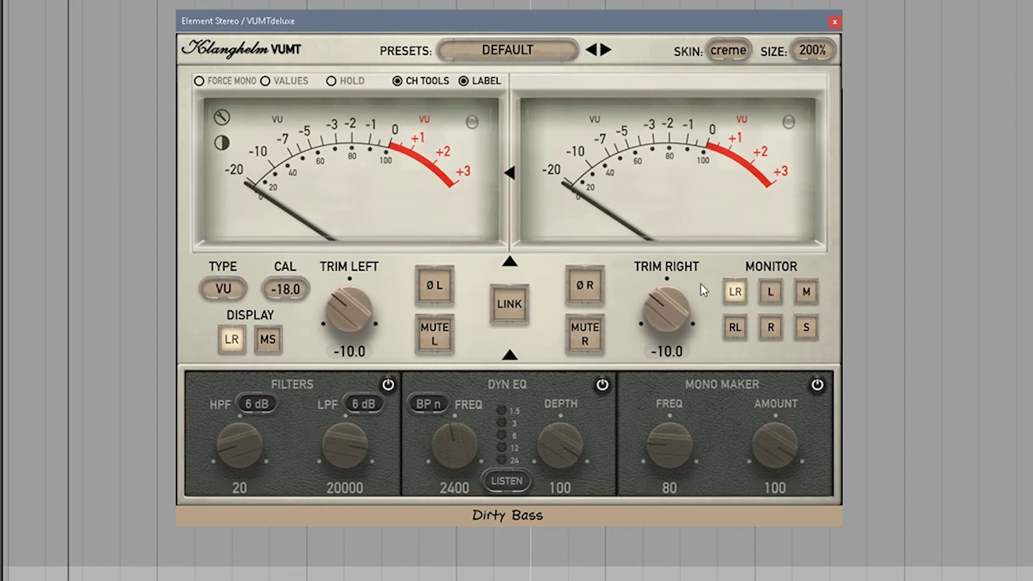
Cycle monitoring through RL, L, R, M and S before returning to LR.
left_click(735, 326)
left_click(737, 289)
left_click(735, 332)
left_click(771, 292)
left_click(770, 329)
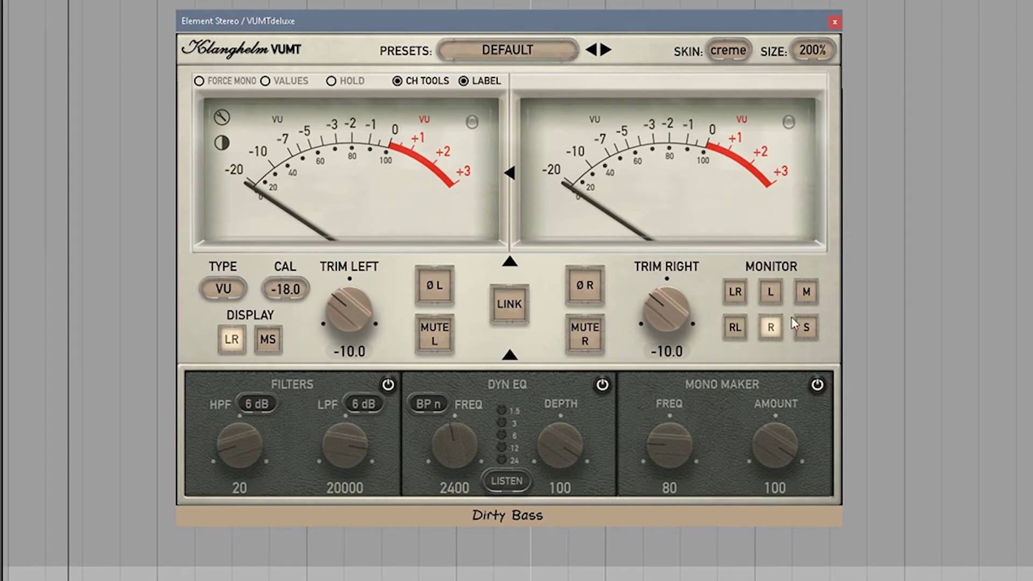
left_click(805, 292)
left_click(808, 331)
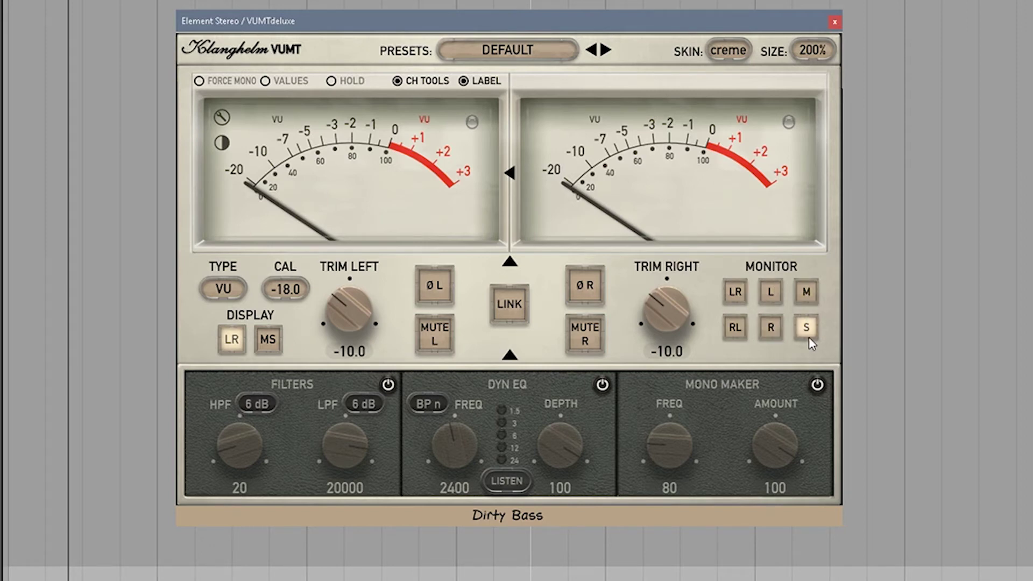
left_click(736, 294)
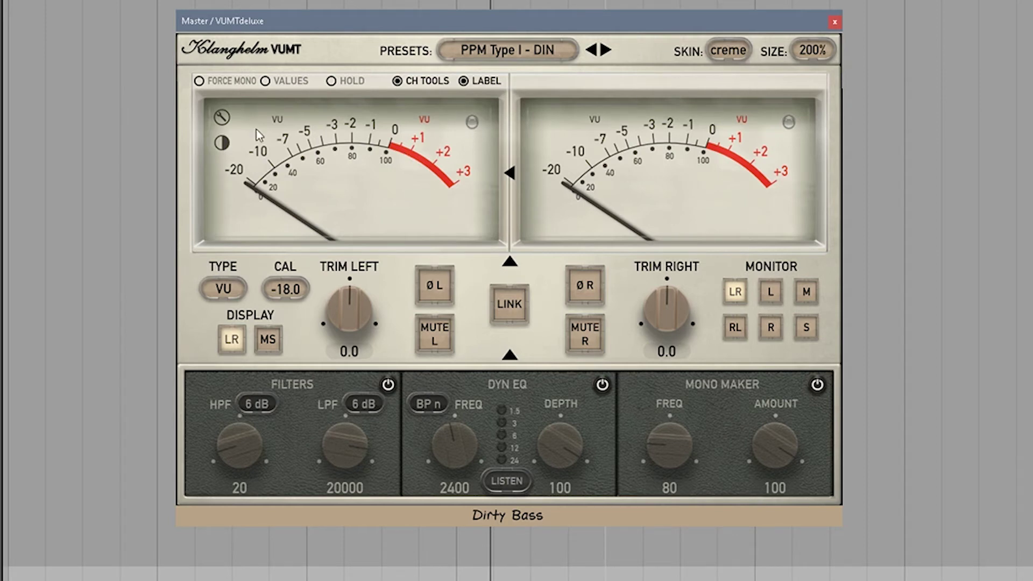
Apply the blue skin to the plugin and toggle the meter-face backlight.
left_click(223, 147)
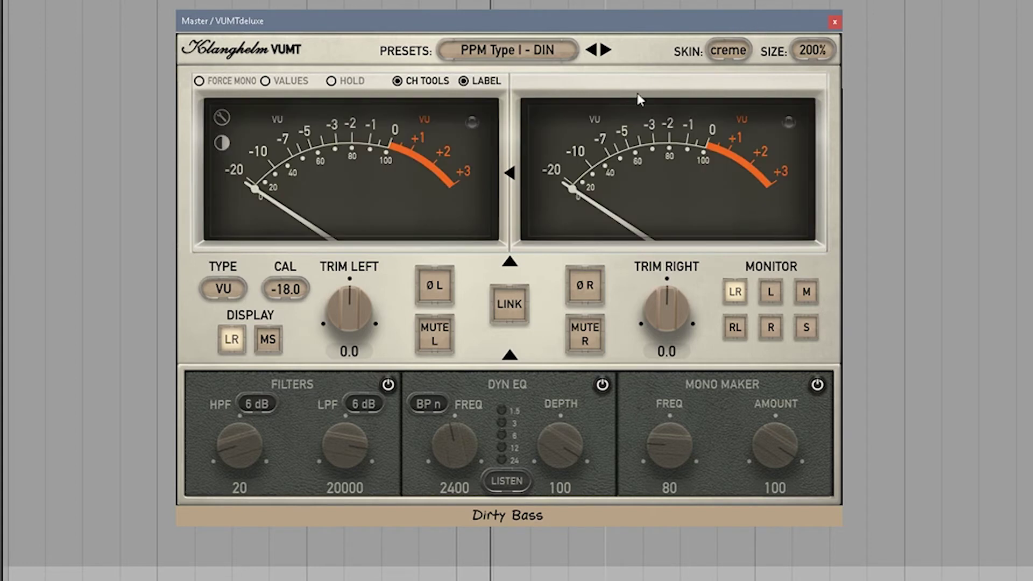
left_click(736, 56)
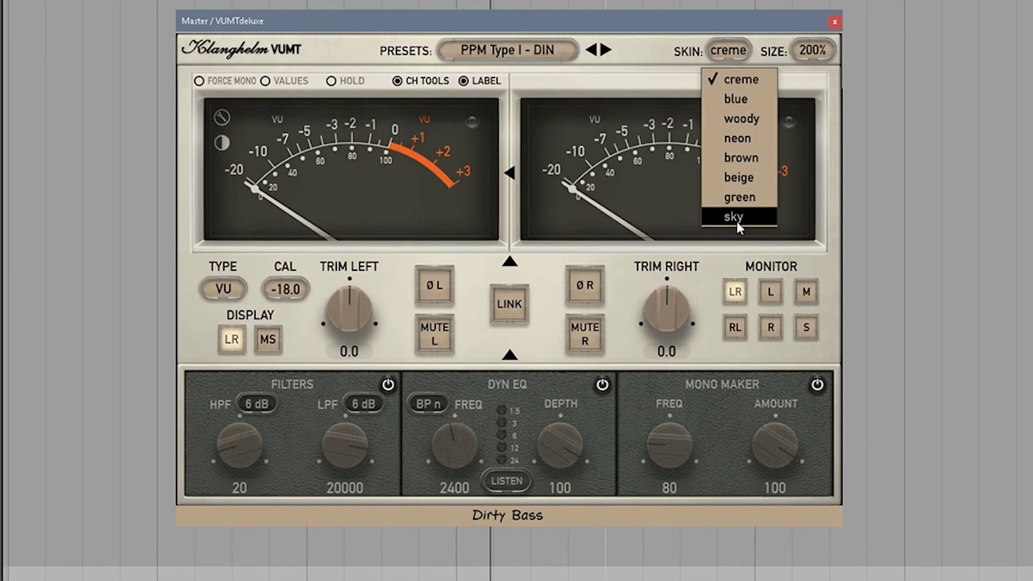
left_click(759, 101)
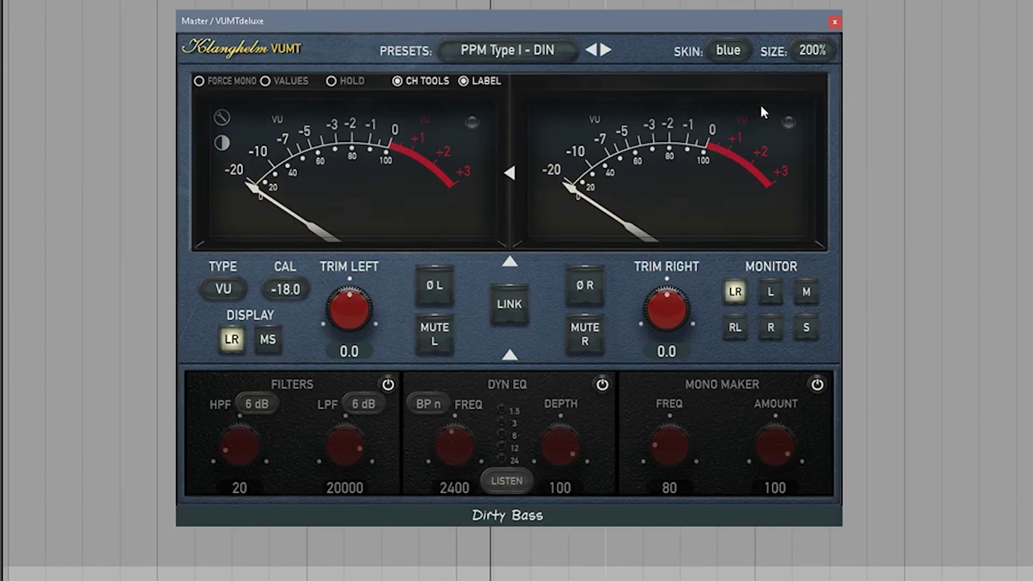
left_click(222, 143)
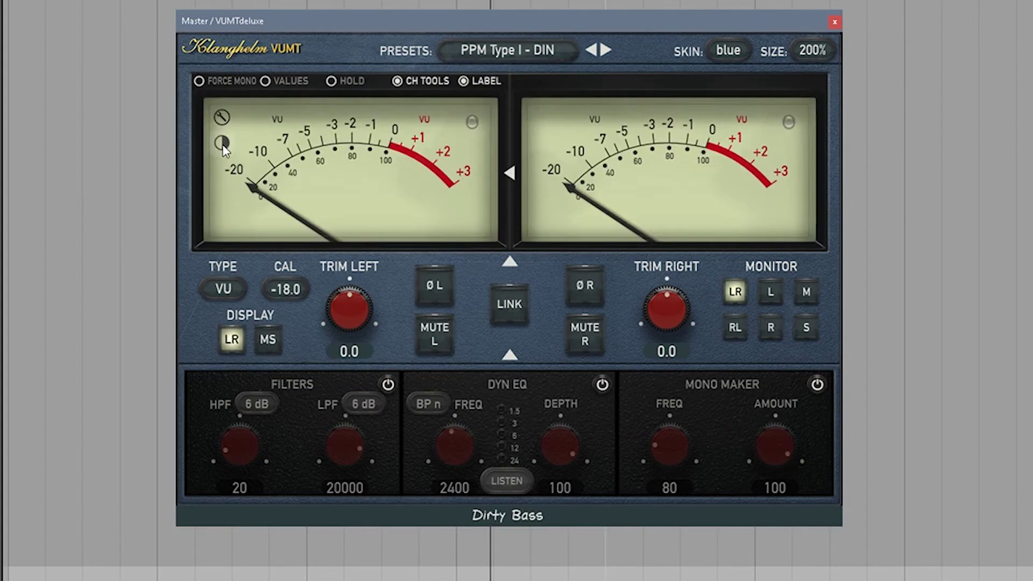
Switch metering to RMS, start playback, and raise the linked trim to 10.8.
left_click(234, 293)
left_click(231, 417)
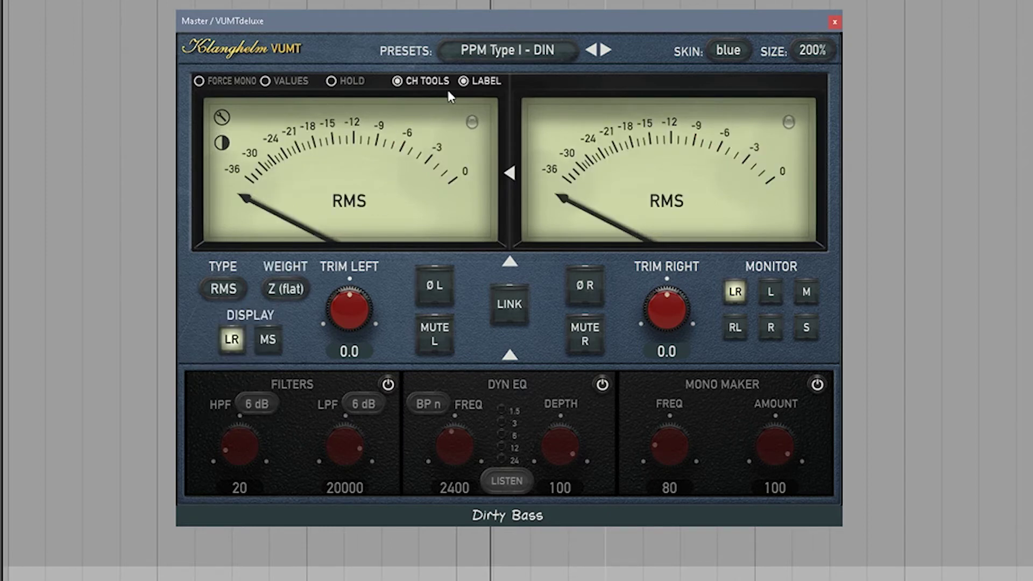
key("space")
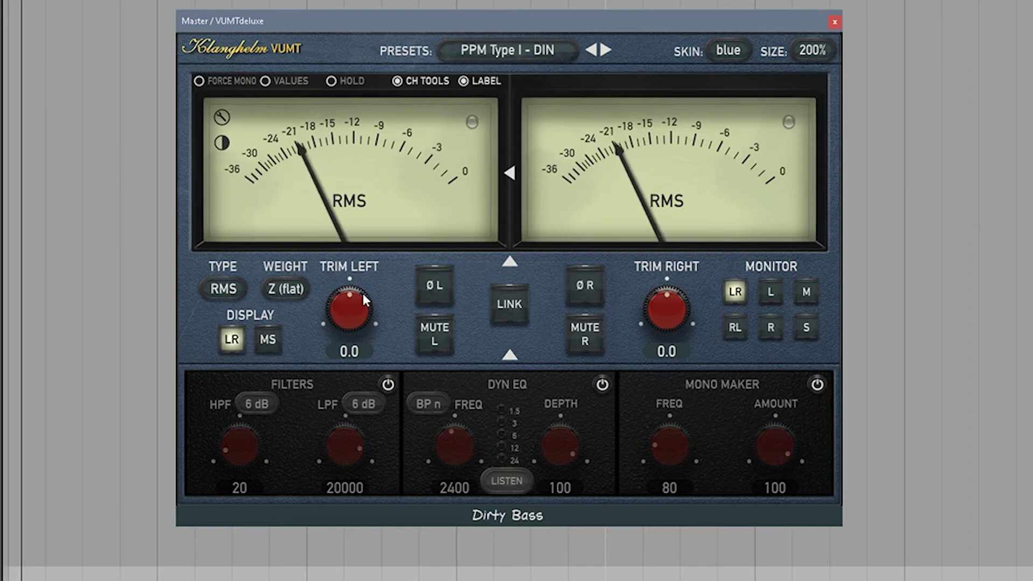
left_click(524, 316)
left_click_drag(347, 307, 366, 235)
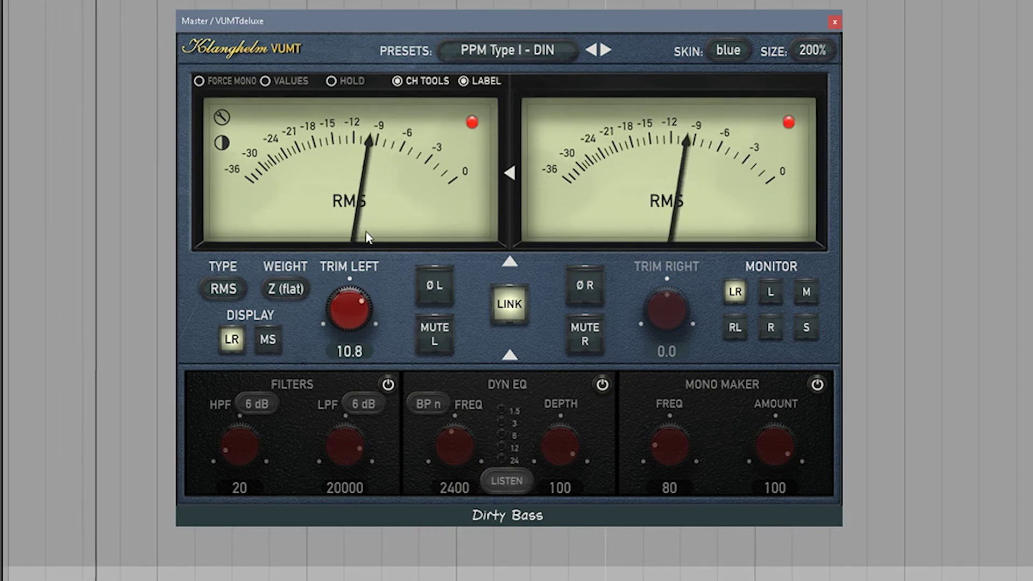
Set the meter weighting to A, then to C.
left_click(273, 292)
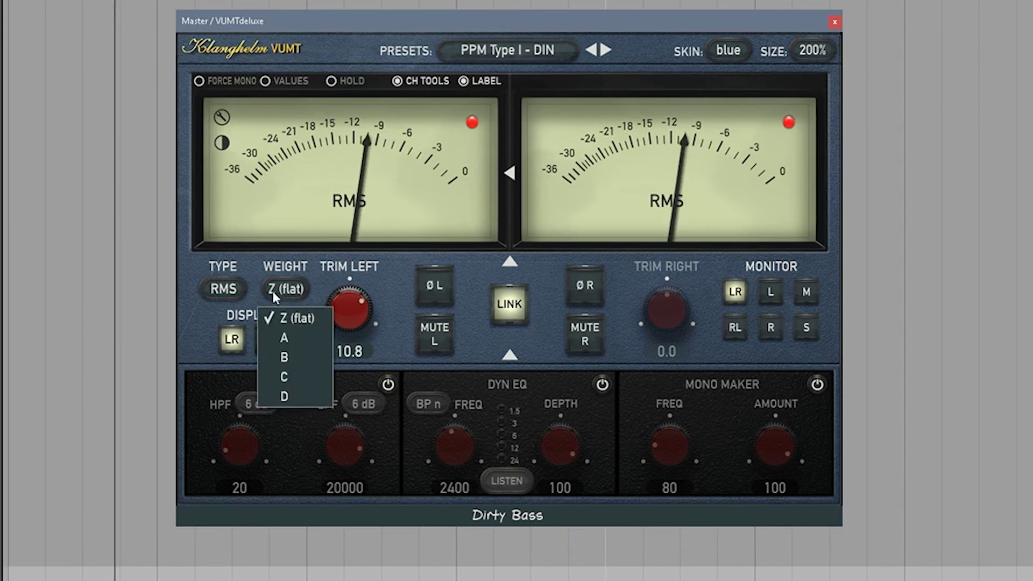
left_click(284, 339)
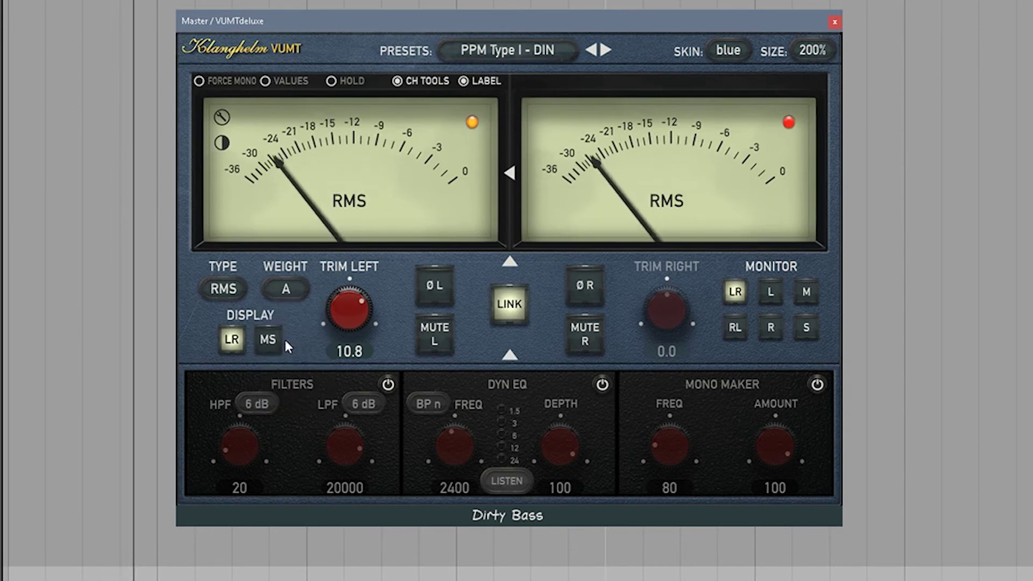
left_click(288, 289)
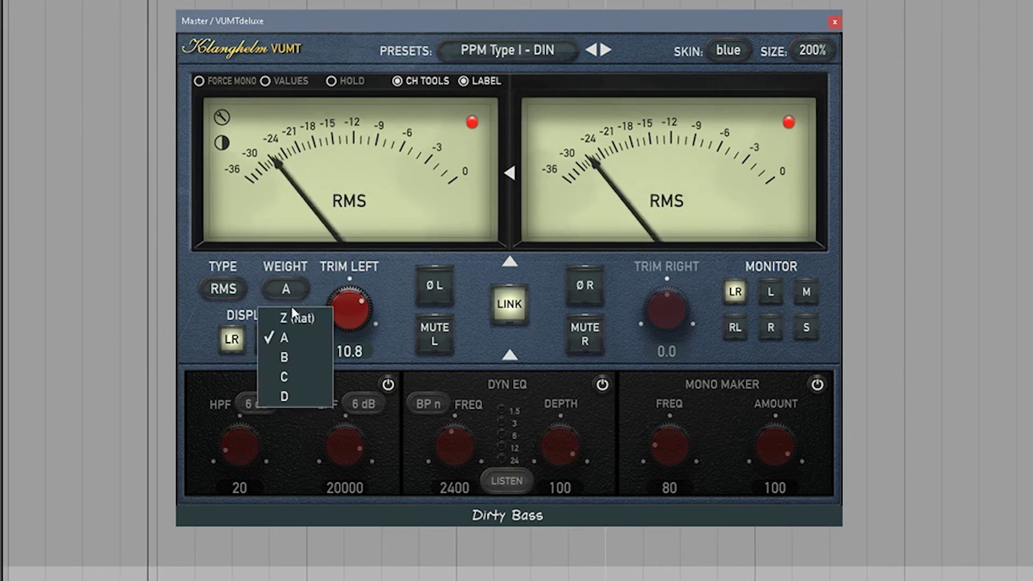
left_click(291, 376)
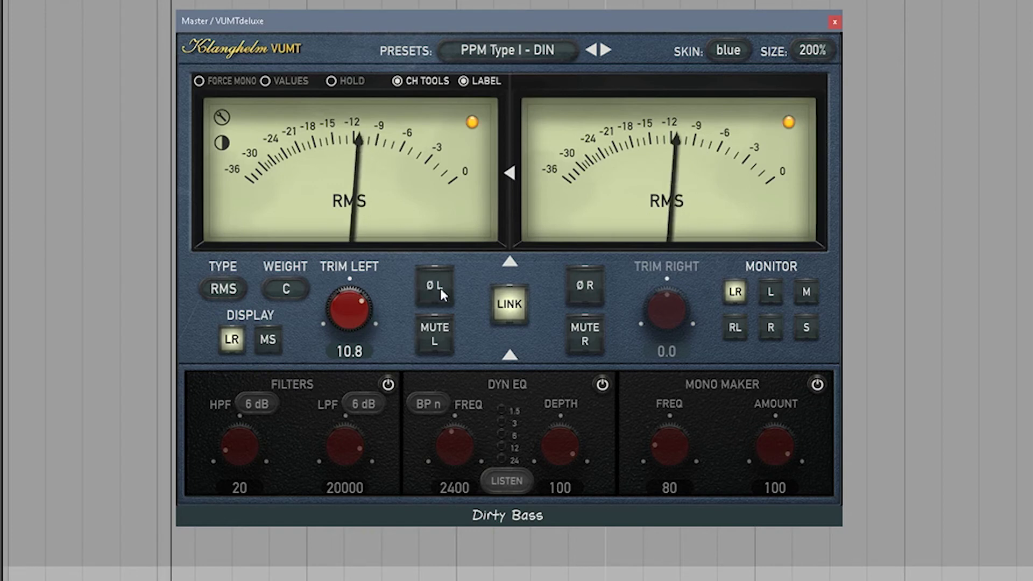
Toggle the left mute, left phase invert and trim link off and back on.
left_click(439, 335)
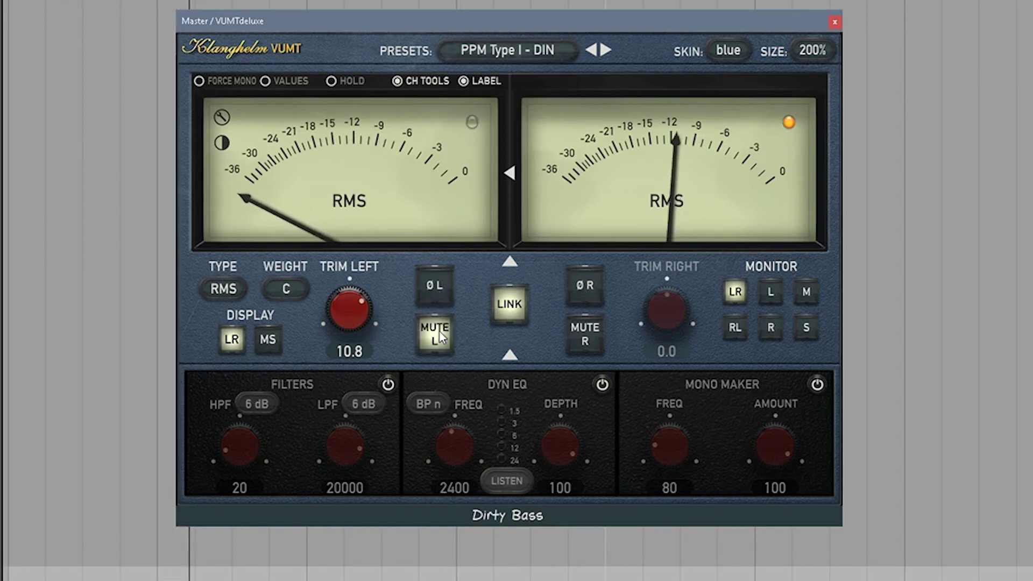
left_click(440, 335)
left_click(444, 298)
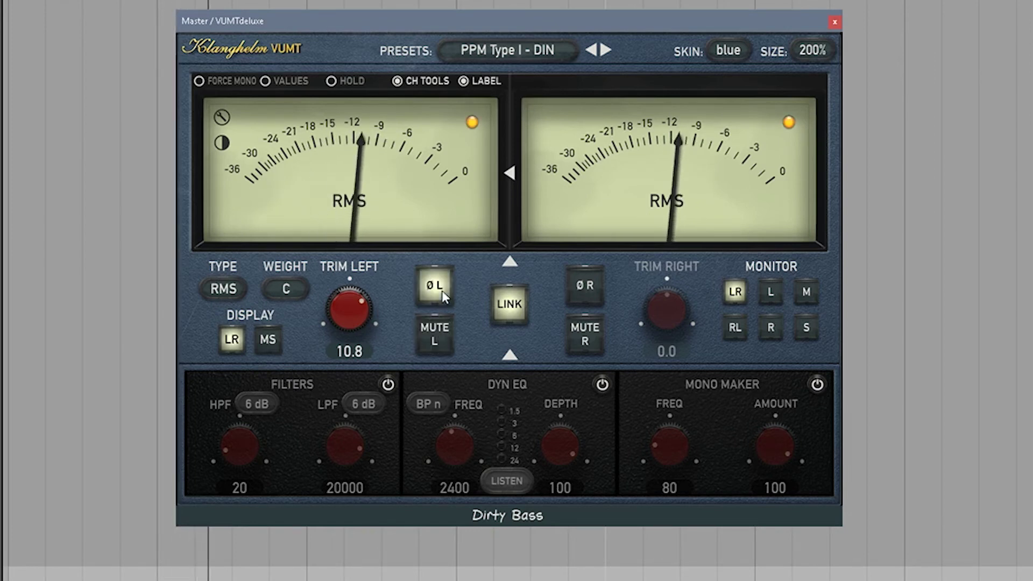
left_click(442, 293)
left_click(510, 306)
left_click(511, 307)
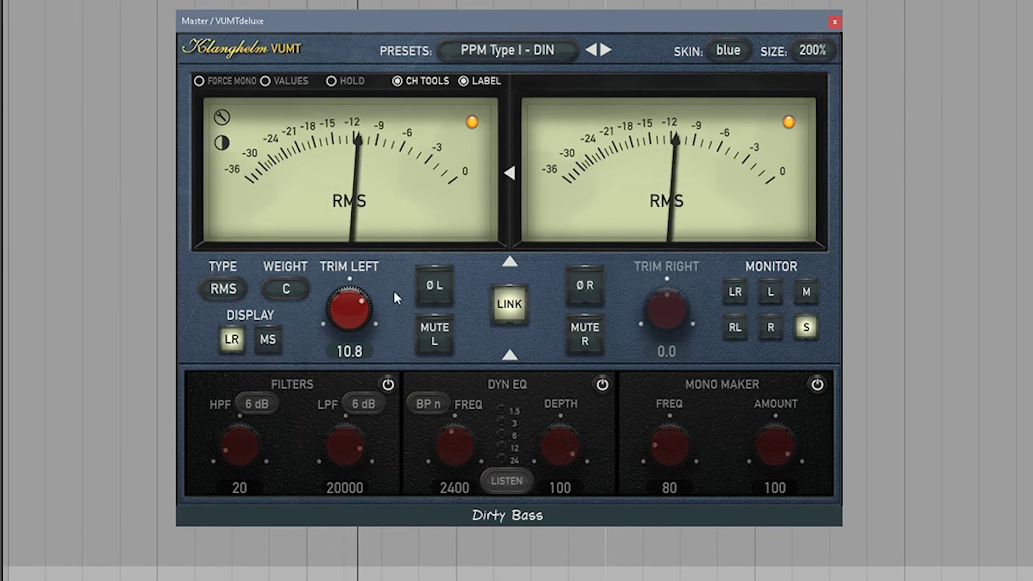
Toggle Force Mono, return to the full stereo layout, unmute the right channel, and enable Dyn EQ.
left_click(198, 82)
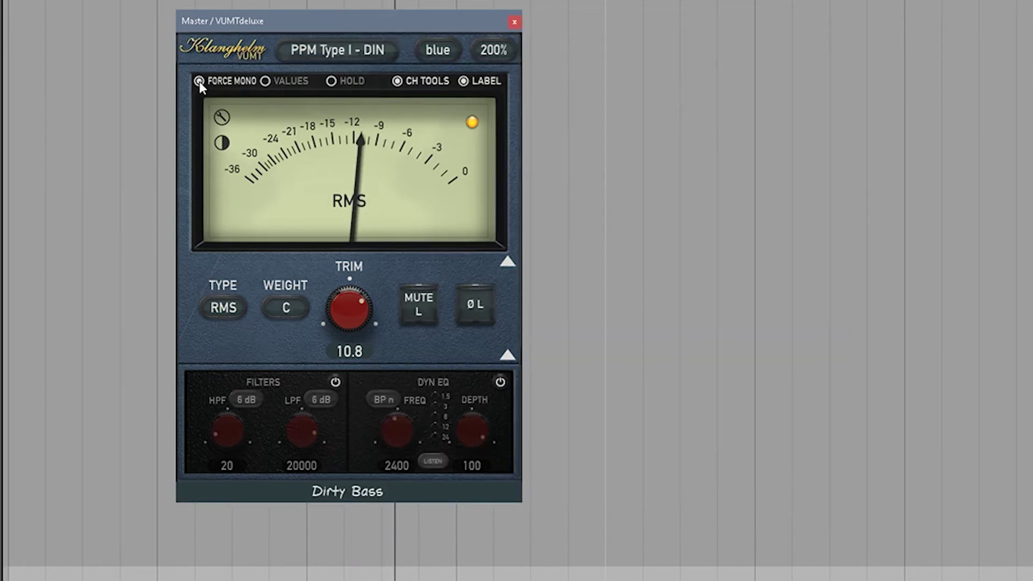
left_click(199, 82)
left_click(512, 172)
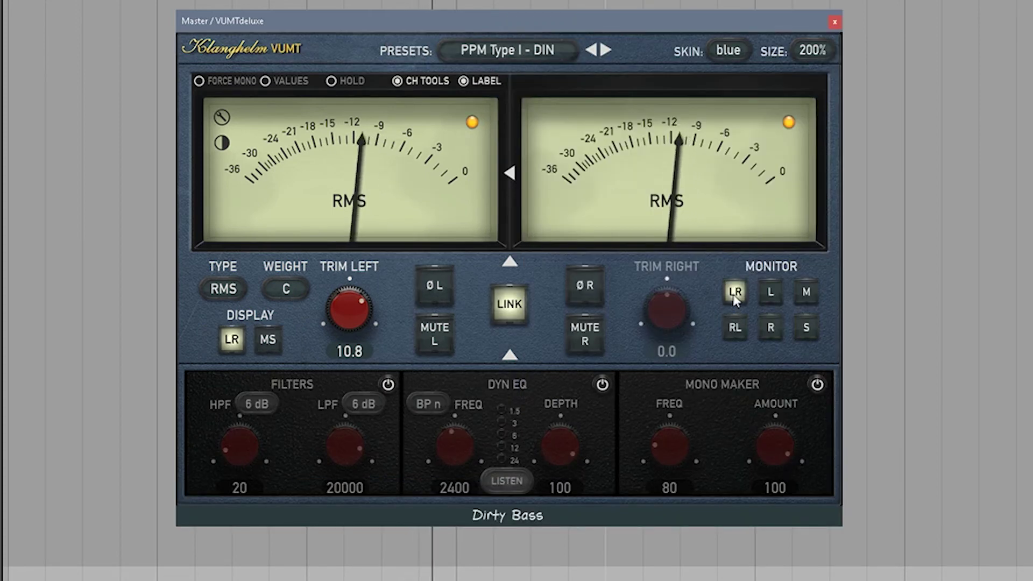
left_click(585, 334)
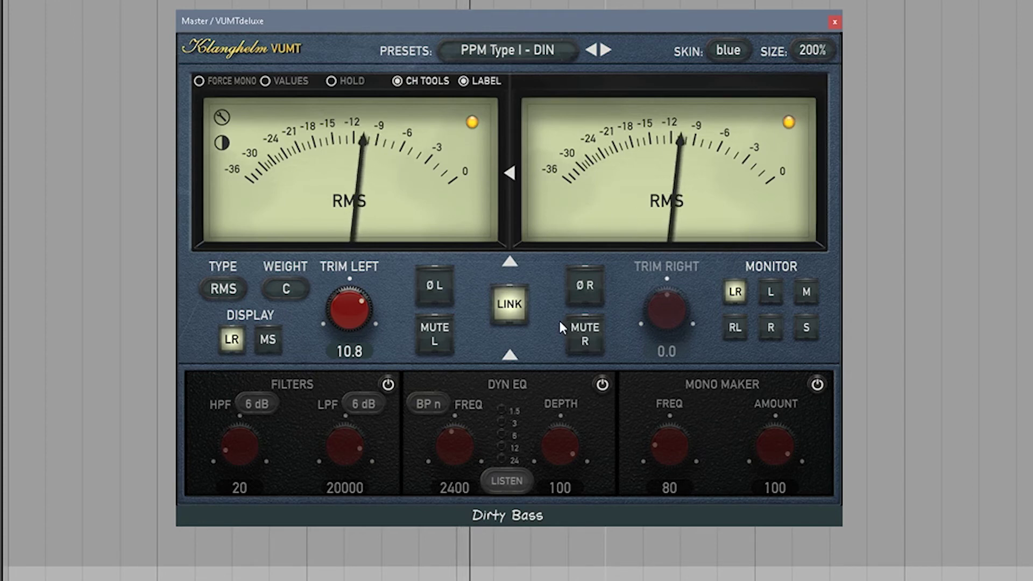
left_click(602, 384)
Listen to the Dyn EQ band alone, sweeping frequency to 6540 then 588, with depth 33.
left_click(502, 483)
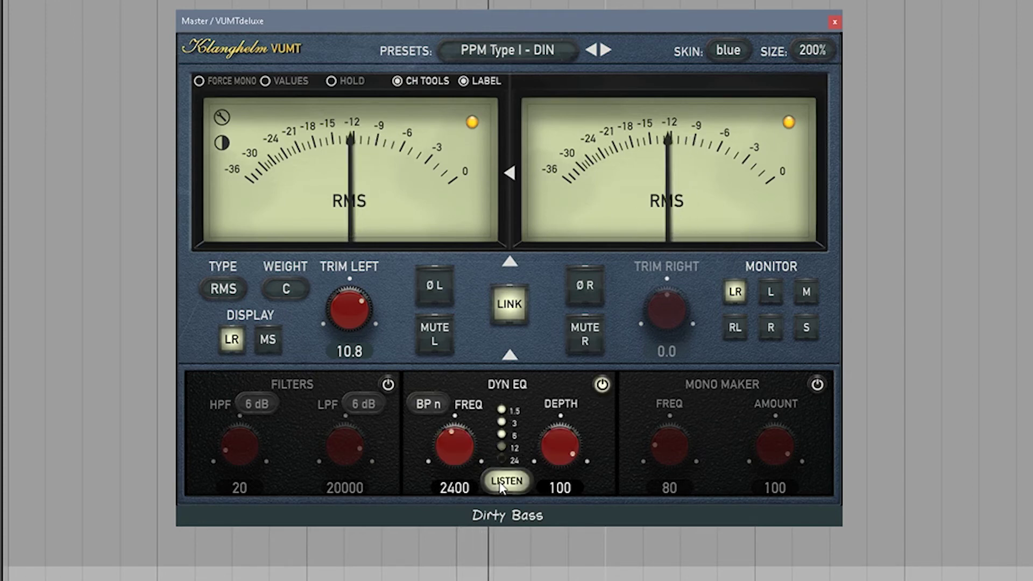
left_click_drag(454, 446, 463, 391)
left_click_drag(559, 445, 560, 409)
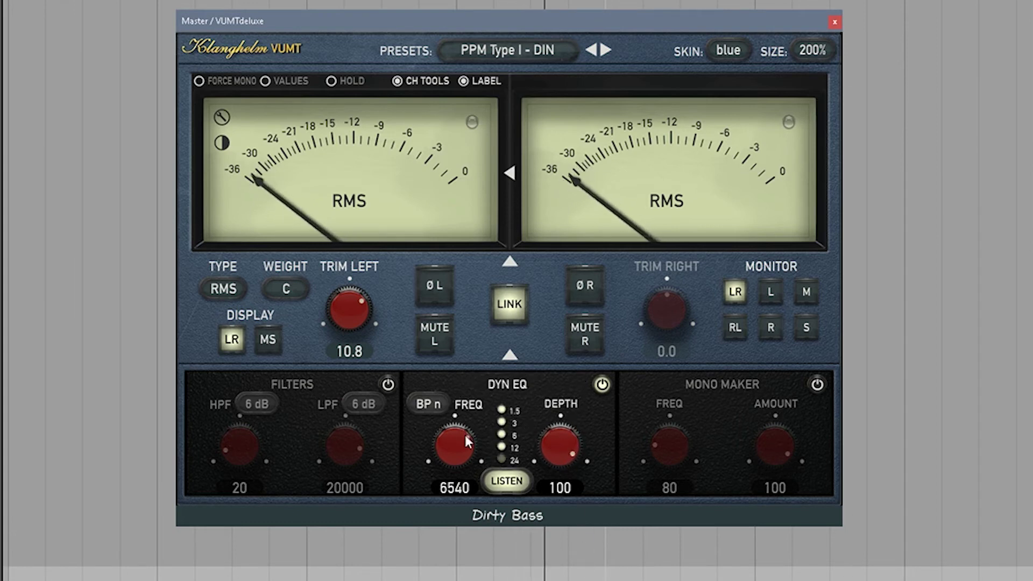
left_click_drag(467, 441, 460, 533)
Try the wide band-pass and high-pass filter types, sweeping the high-pass frequency.
left_click(418, 405)
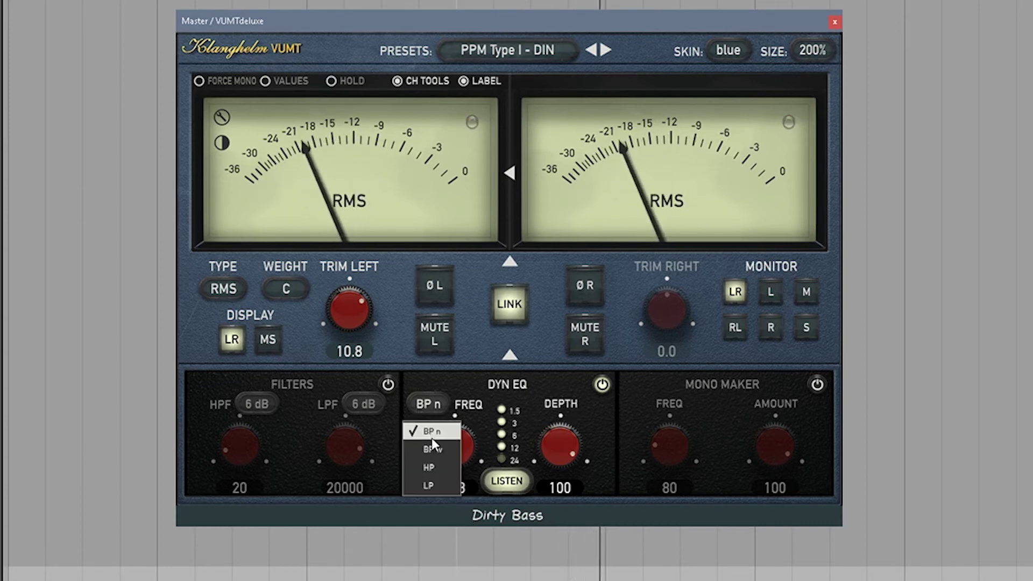
left_click(433, 448)
left_click(430, 406)
left_click(429, 467)
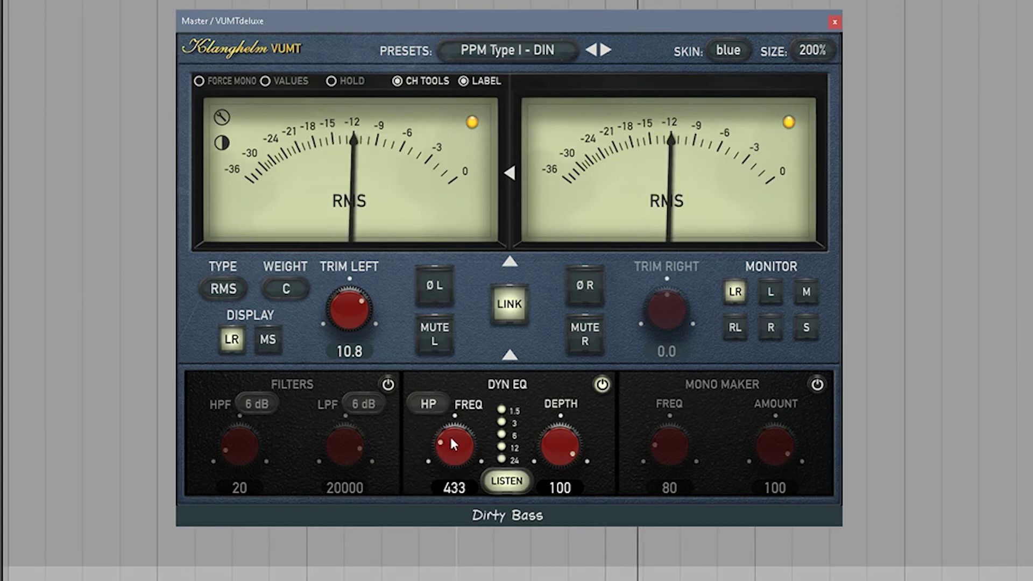
left_click_drag(453, 444, 475, 352)
Try the low-pass type with a frequency sweep, then return to narrow band-pass.
left_click(429, 404)
left_click(437, 485)
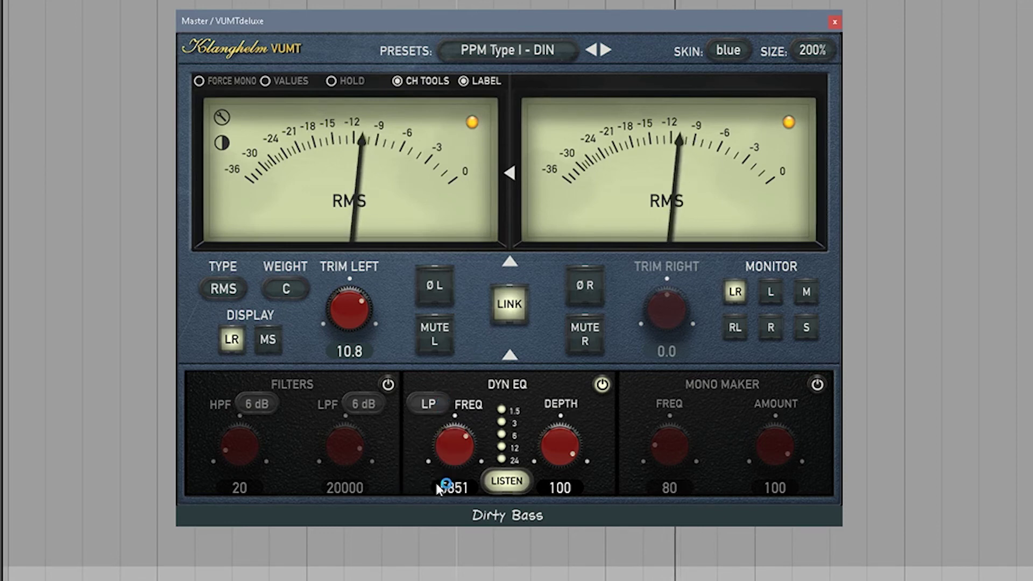
left_click_drag(437, 487, 477, 561)
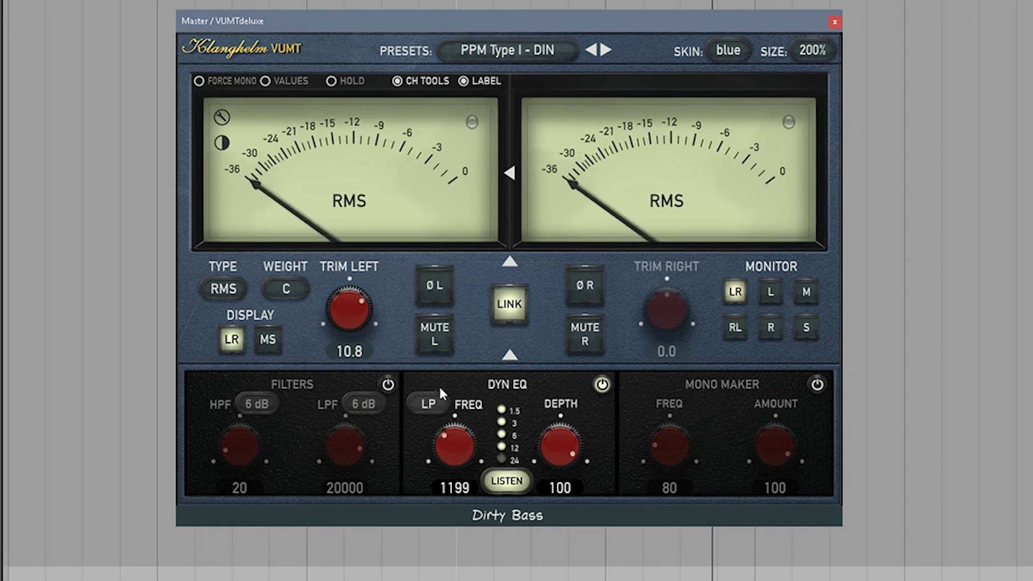
left_click(429, 404)
left_click(429, 428)
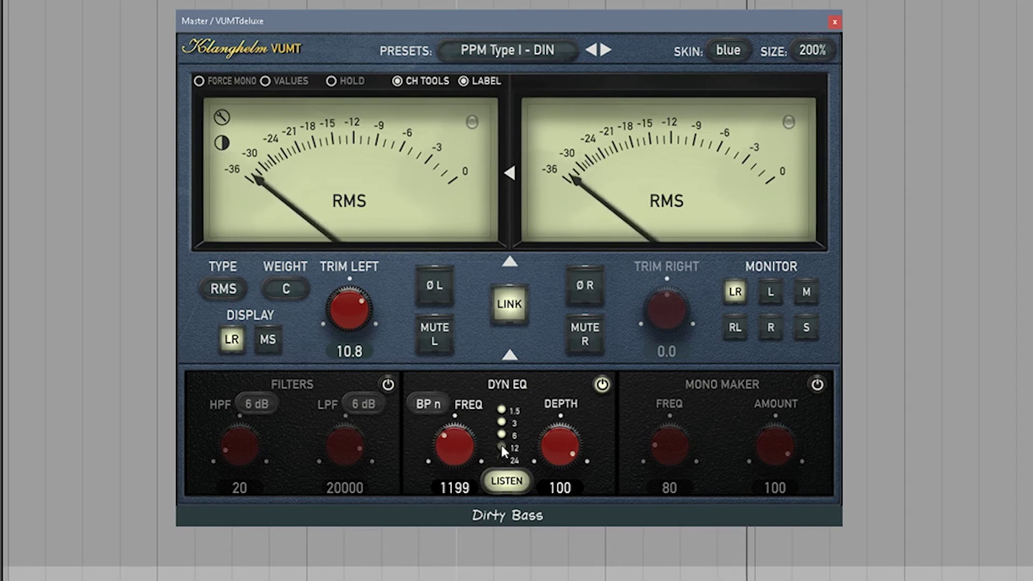
left_click(429, 404)
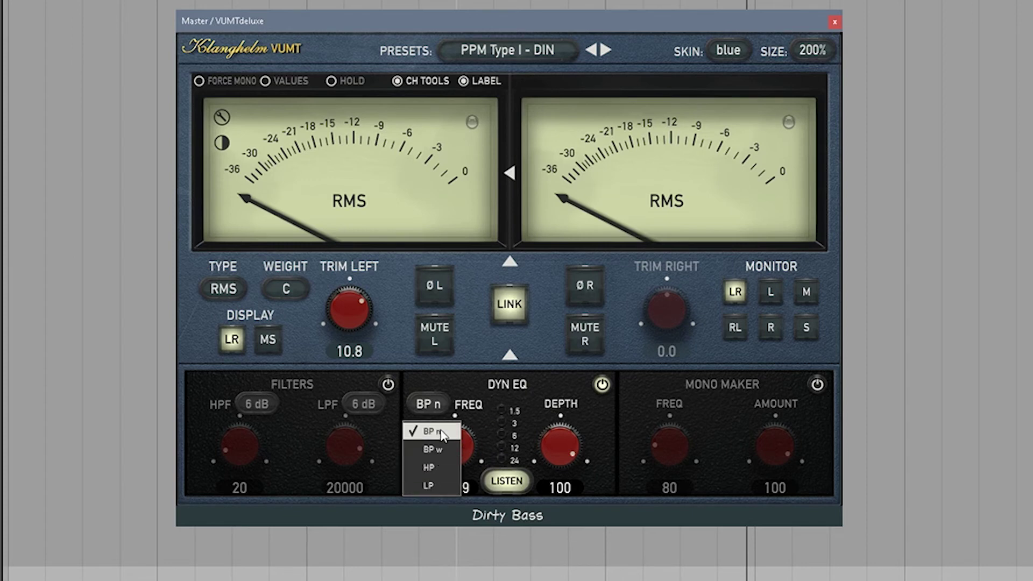
Bypass the Dyn EQ, enable Filters, and set a 24 dB high-pass slope with HPF at 5.
left_click(466, 396)
left_click(603, 385)
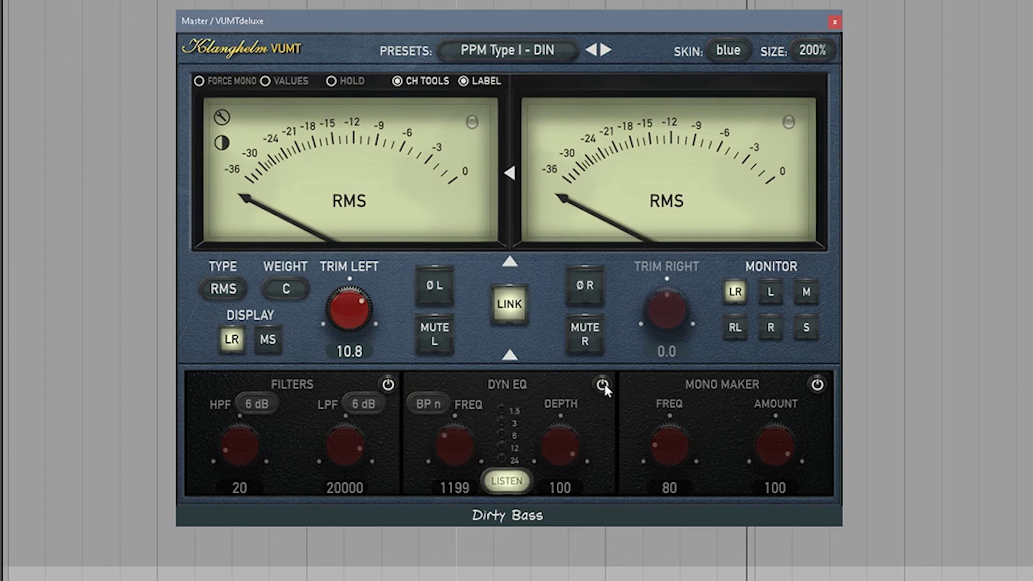
left_click(387, 384)
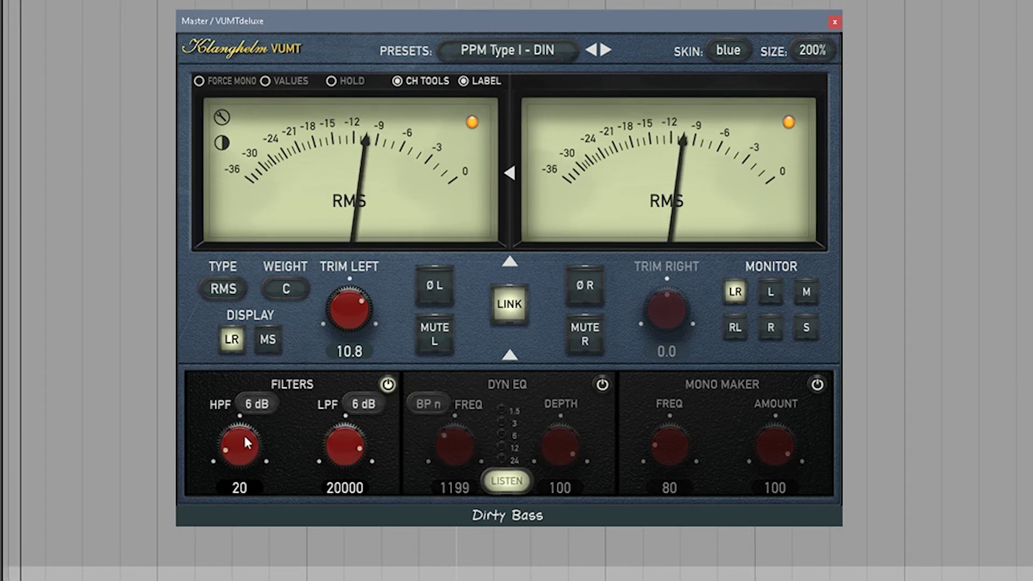
left_click_drag(239, 437, 234, 250)
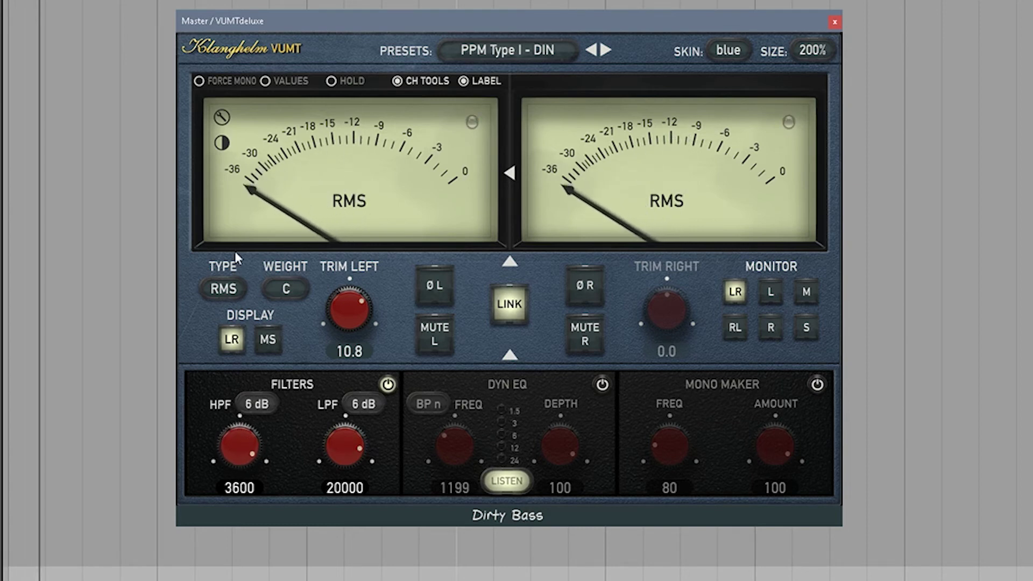
left_click(263, 404)
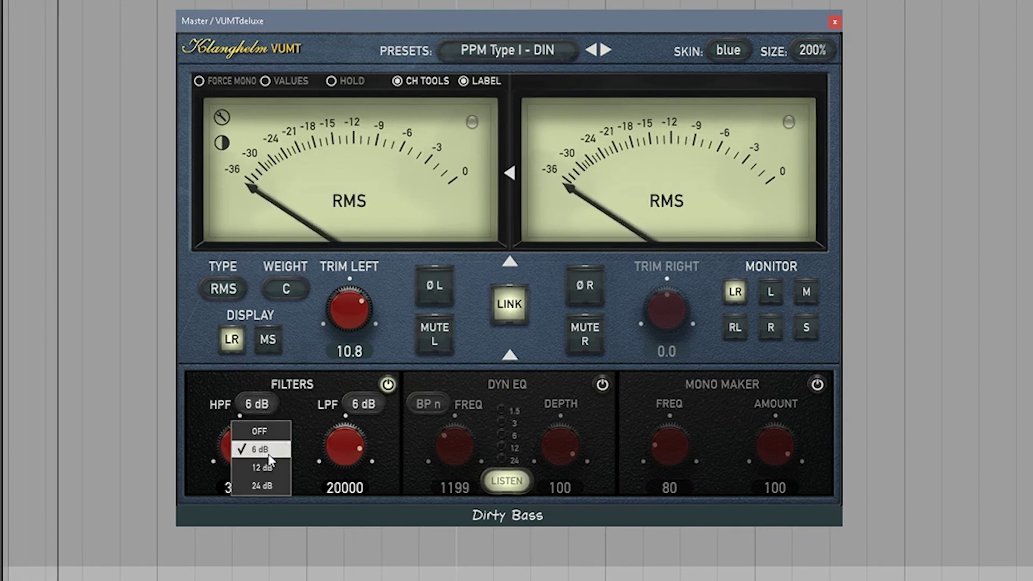
left_click(262, 486)
left_click_drag(241, 439, 245, 576)
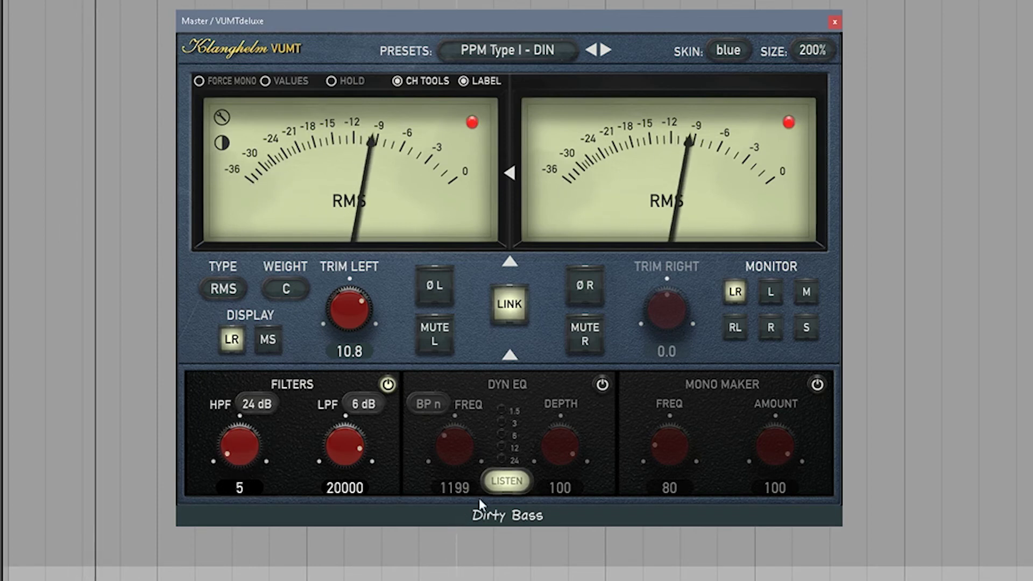
Turn off Dyn EQ listen mode, bypass it again, then sweep HPF up and LPF down, undoing one move.
left_click(513, 483)
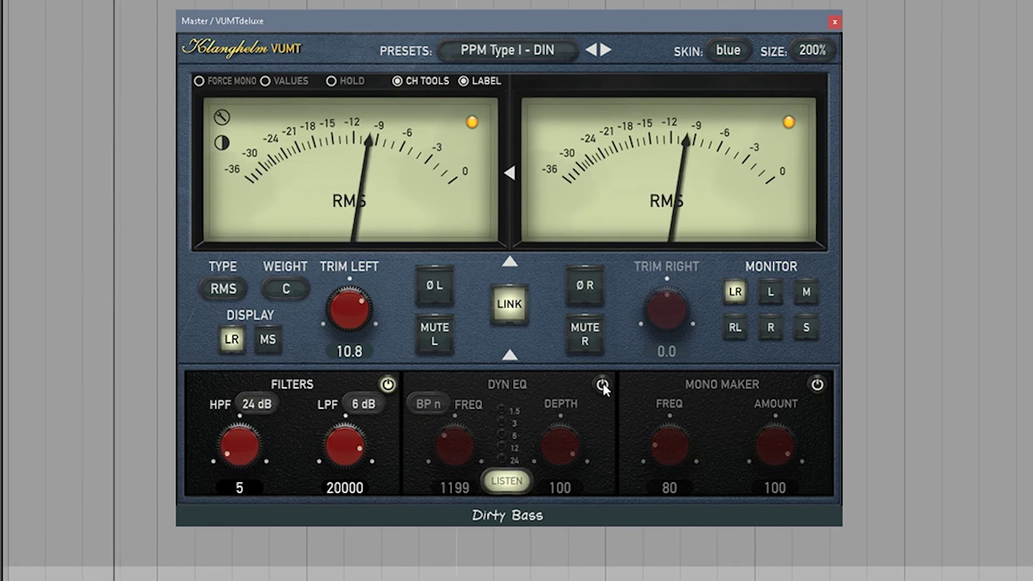
left_click(514, 483)
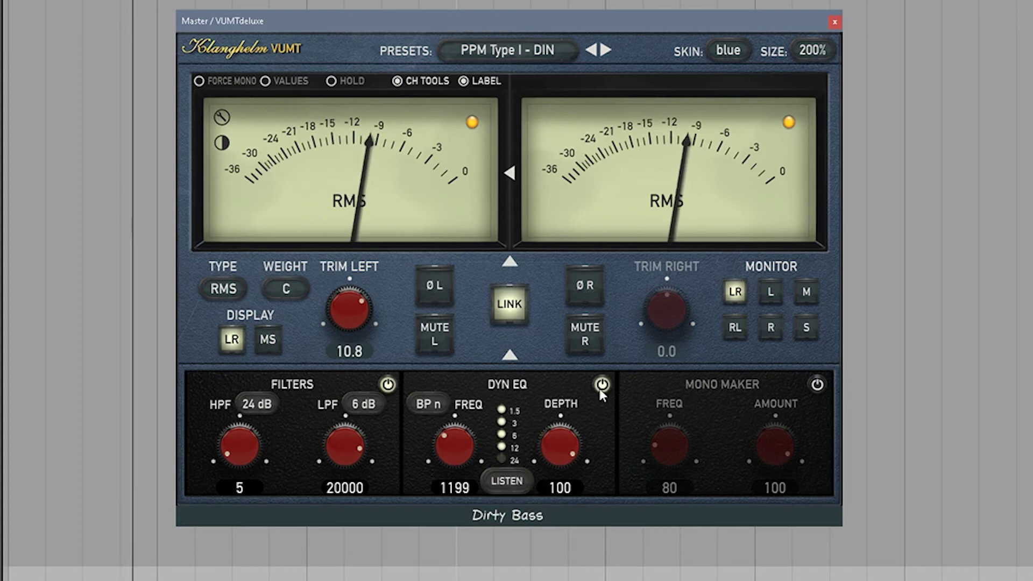
left_click(602, 384)
left_click_drag(239, 446, 253, 238)
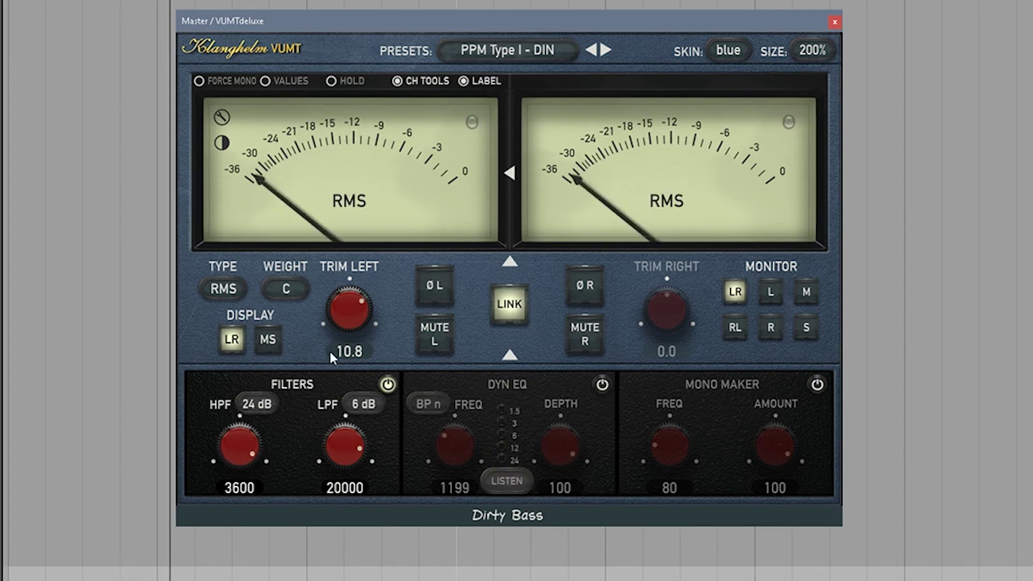
left_click_drag(344, 444, 346, 376)
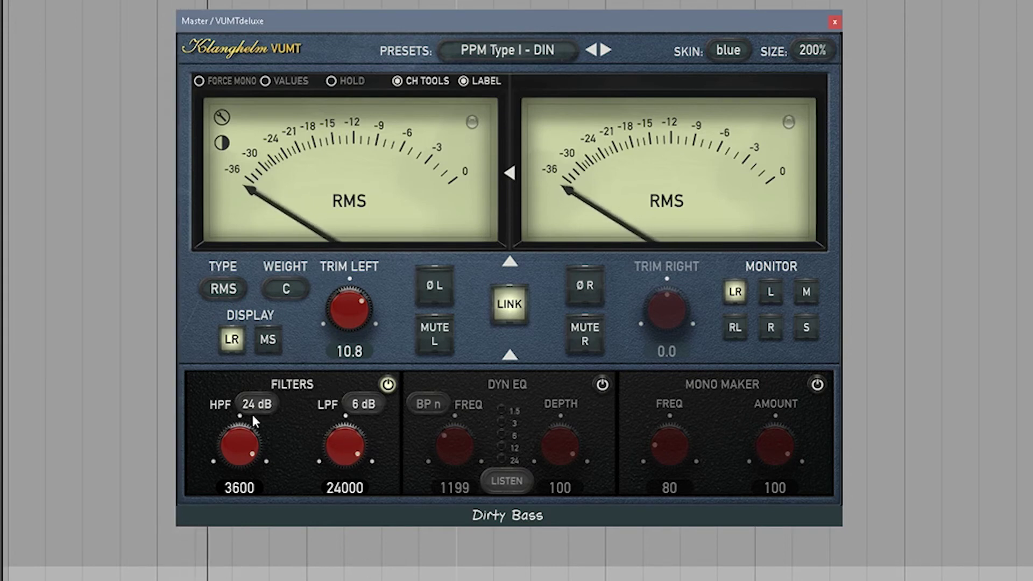
left_click_drag(253, 423, 249, 476)
left_click_drag(264, 536, 276, 580)
key("ctrl+z")
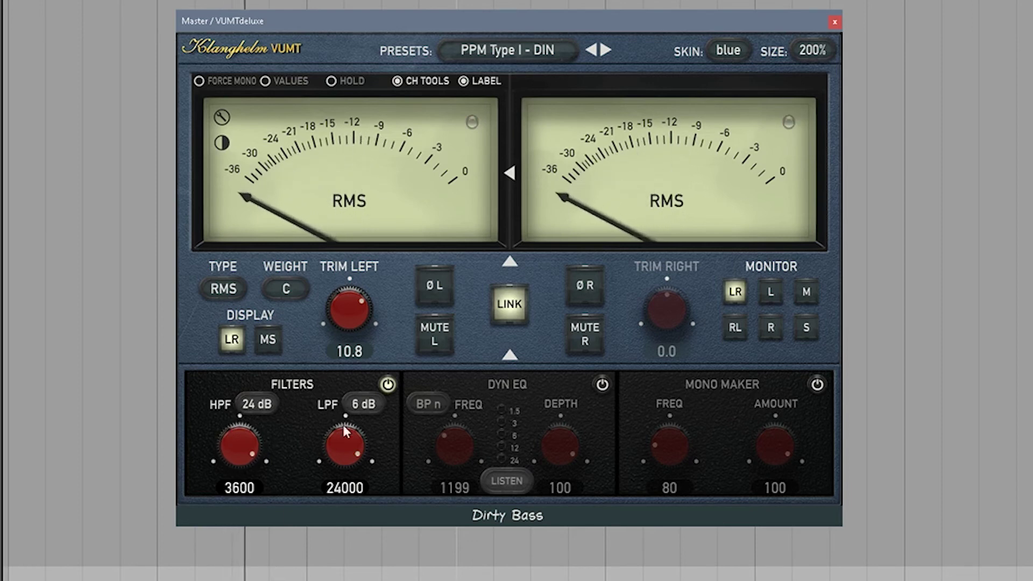
Bring HPF down to 5 and give the low-pass a 24 dB slope, settling the LPF at 2936.
left_click_drag(345, 446, 366, 579)
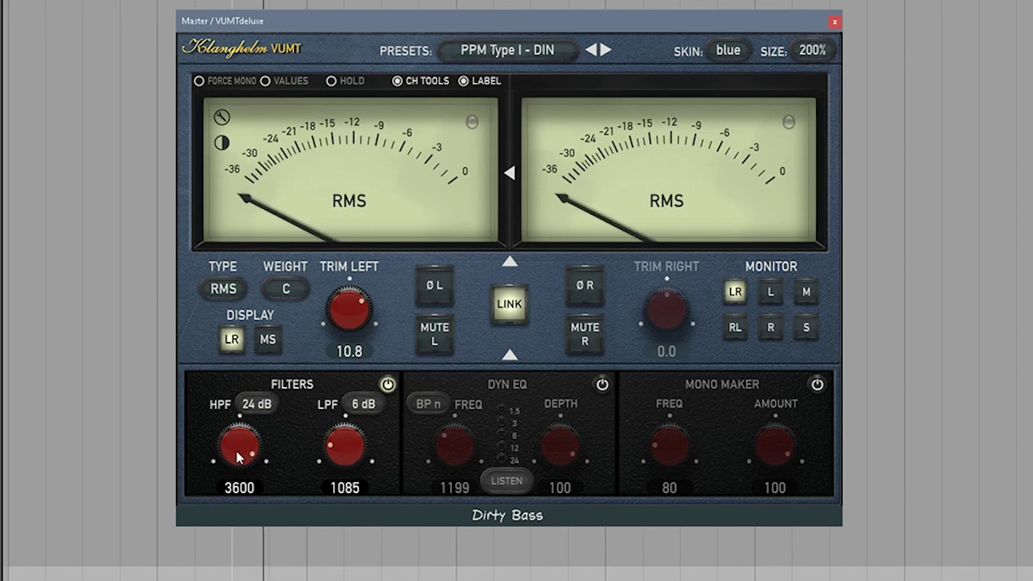
left_click_drag(240, 457, 242, 580)
left_click_drag(341, 461, 371, 387)
left_click(365, 405)
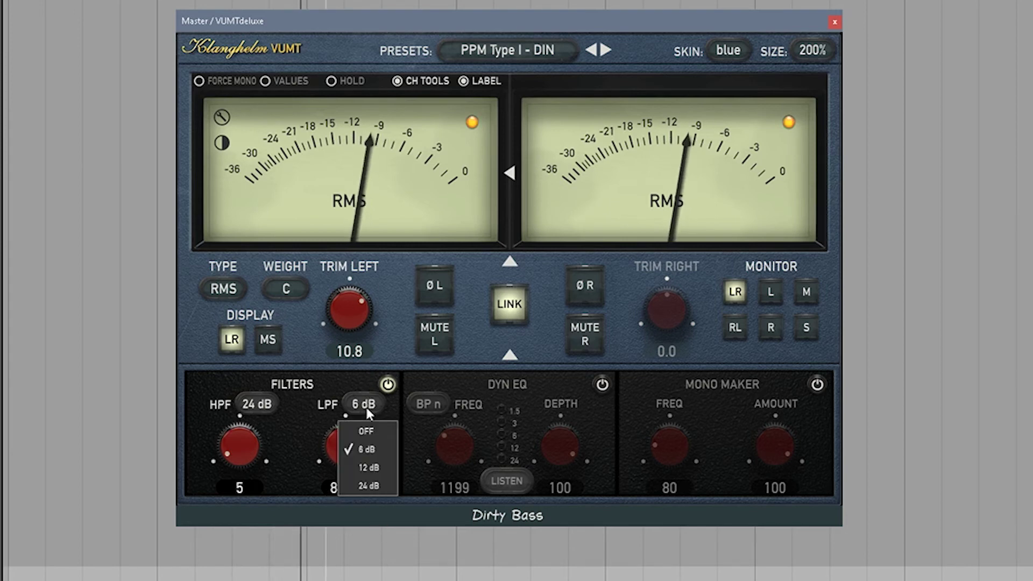
left_click(369, 484)
left_click_drag(342, 449, 375, 509)
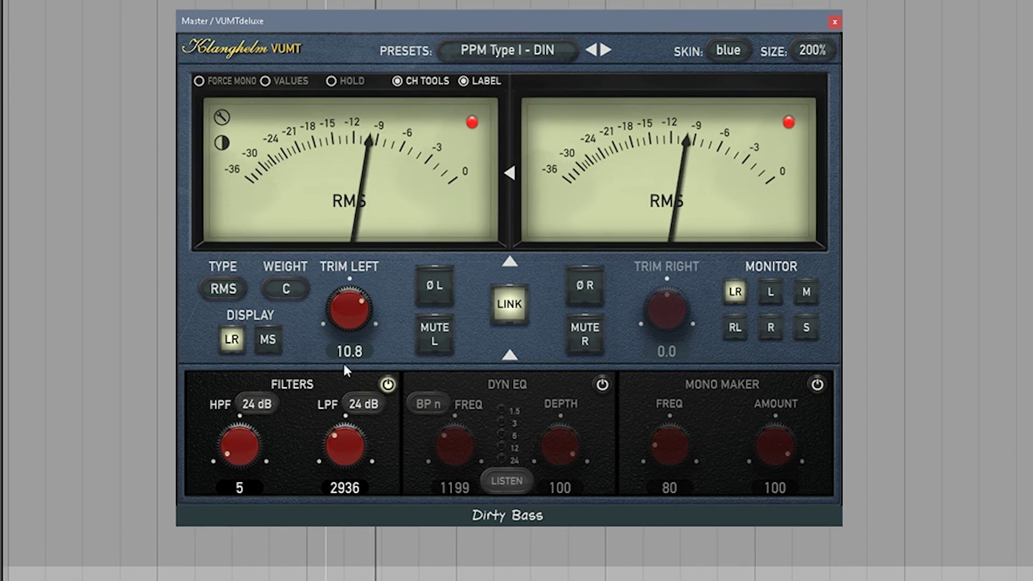
Switch the display to MS, open the LPF up to 15425, and monitor the S signal only.
left_click(275, 340)
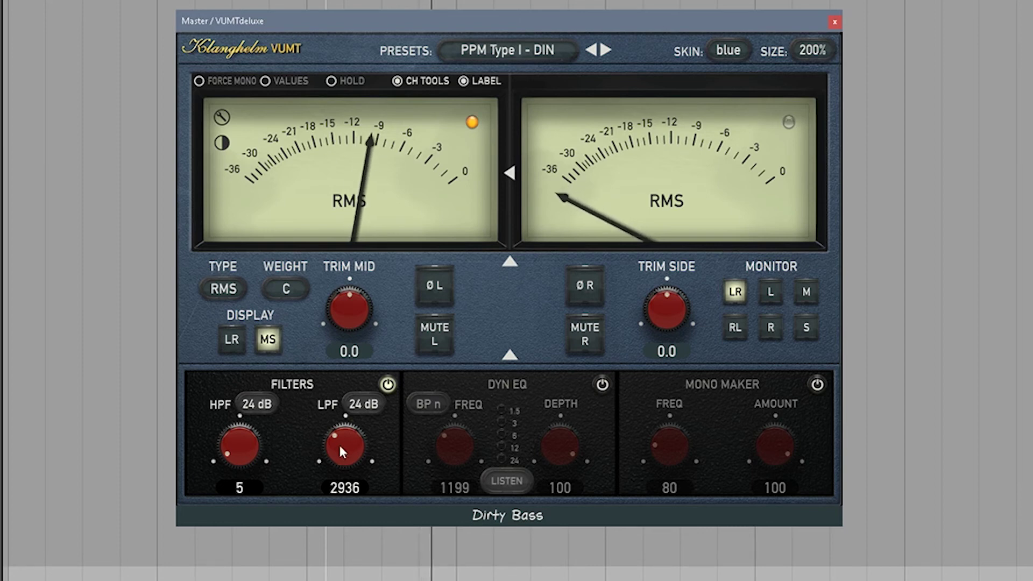
left_click_drag(343, 452, 353, 358)
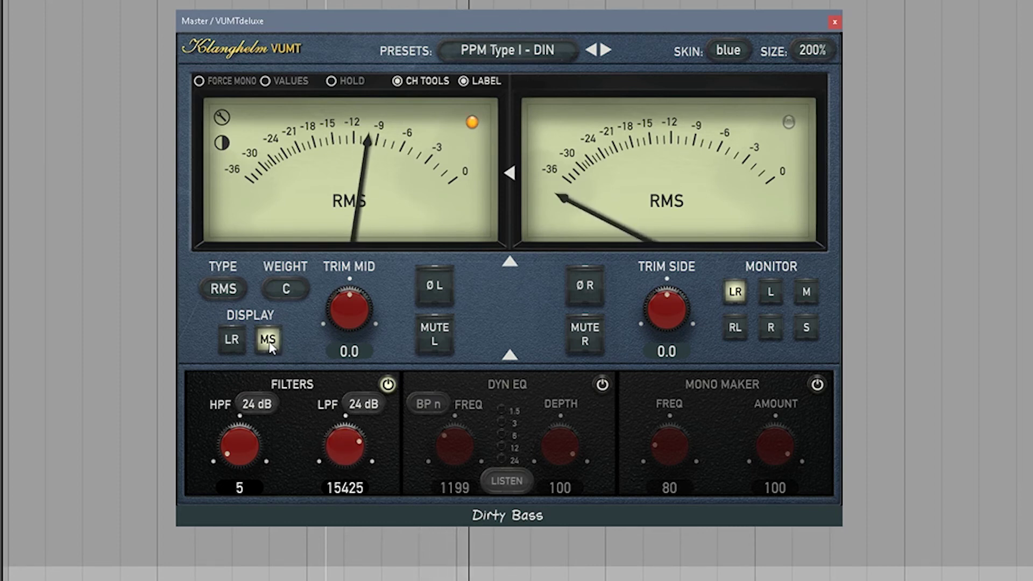
left_click(807, 328)
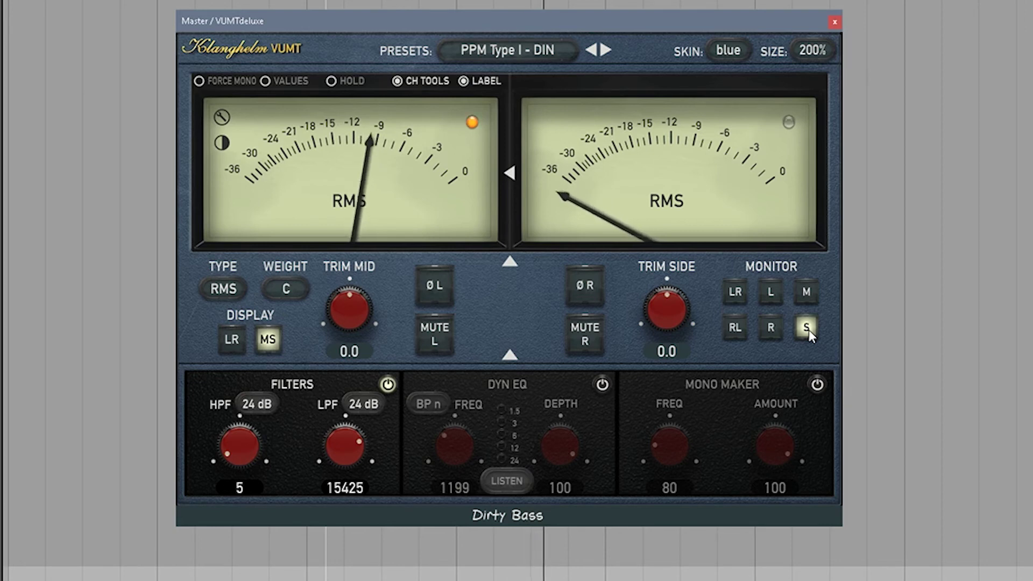
Turn on peak-hold needles and numeric readouts, then try swapped left/right monitoring.
left_click(333, 81)
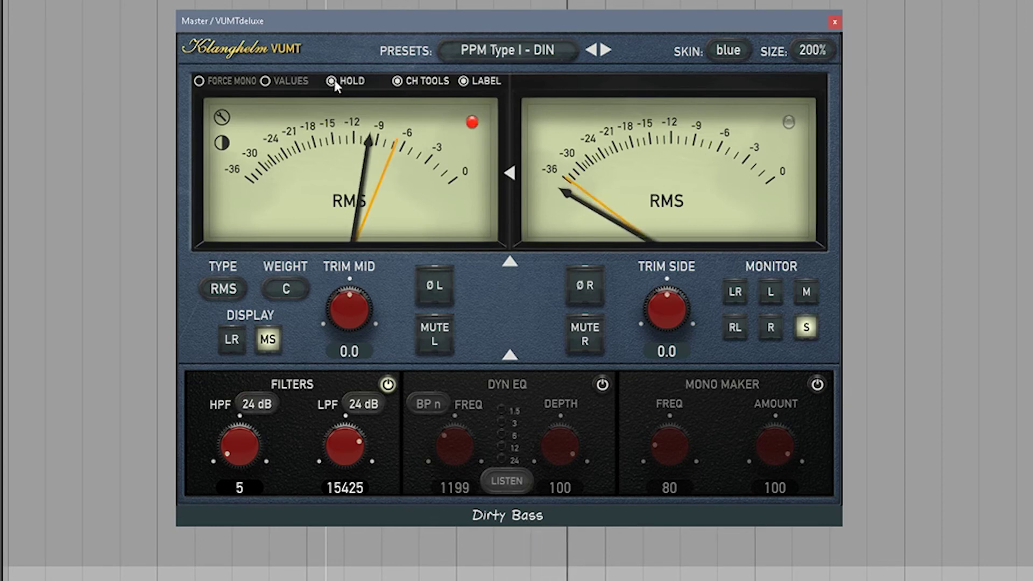
left_click(266, 80)
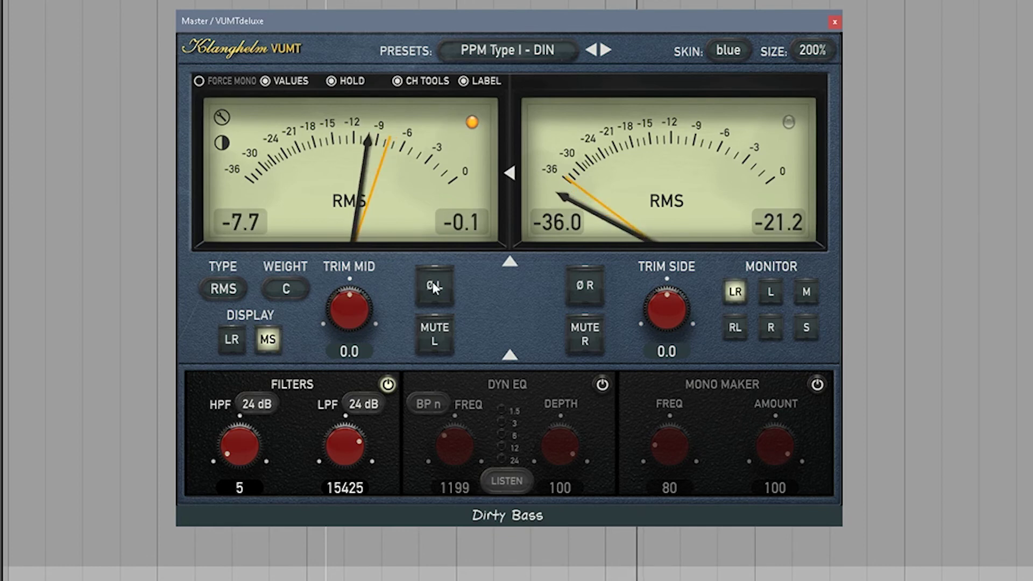
left_click(735, 329)
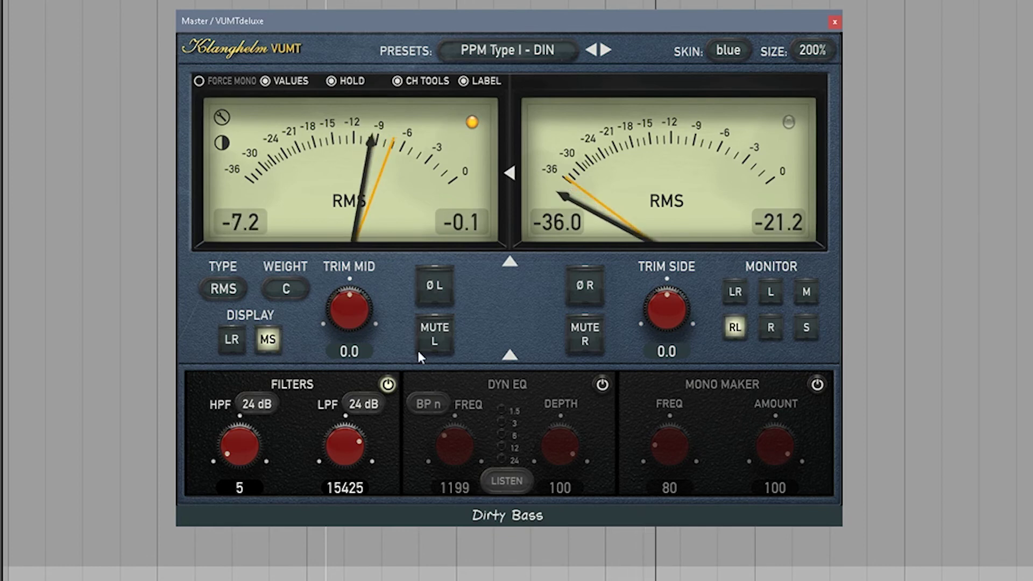
Return the meters to LR display and monitor the left channel, then the right channel.
left_click(232, 341)
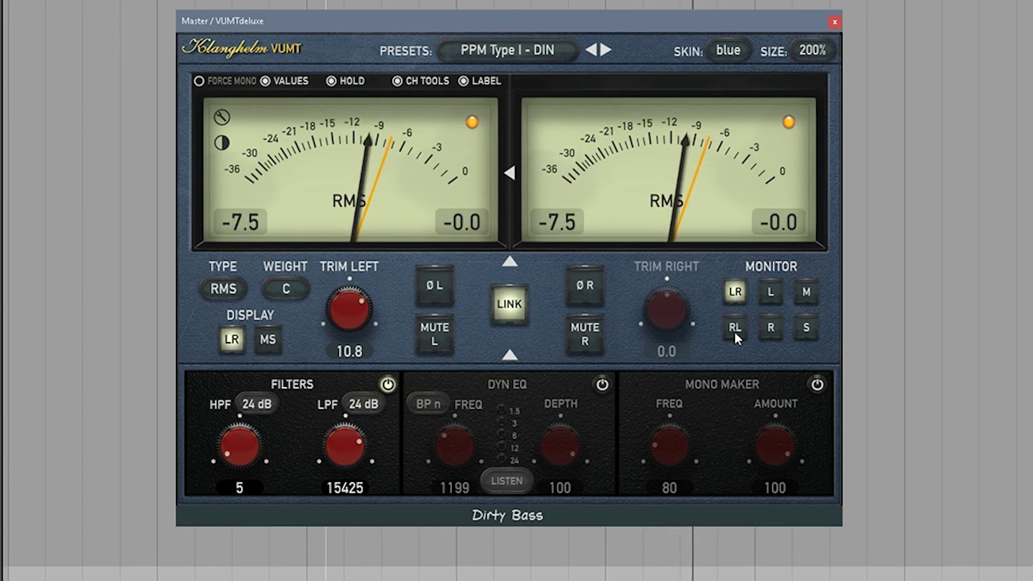
left_click(773, 291)
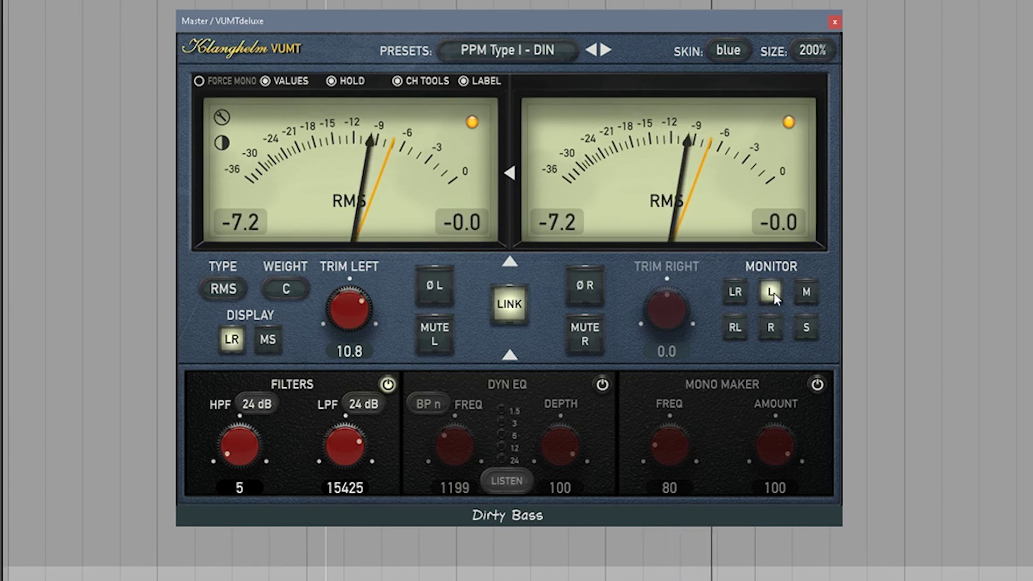
left_click(770, 328)
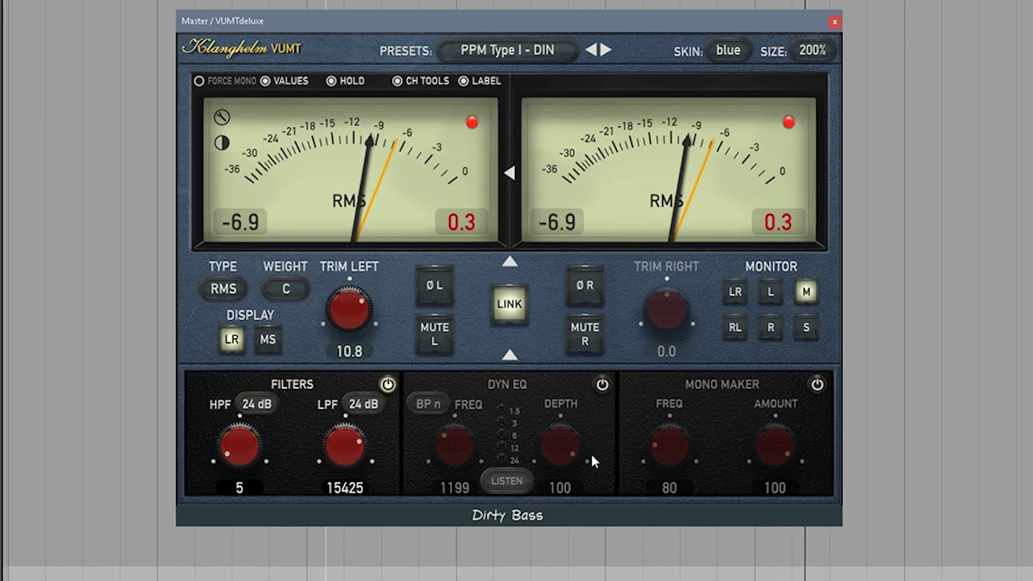
left_click(222, 145)
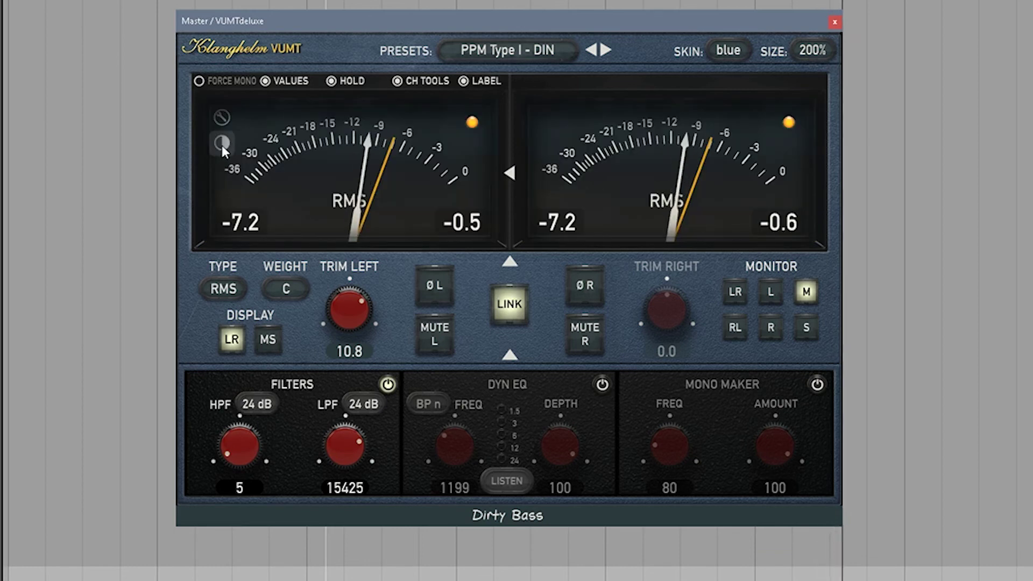
left_click(222, 146)
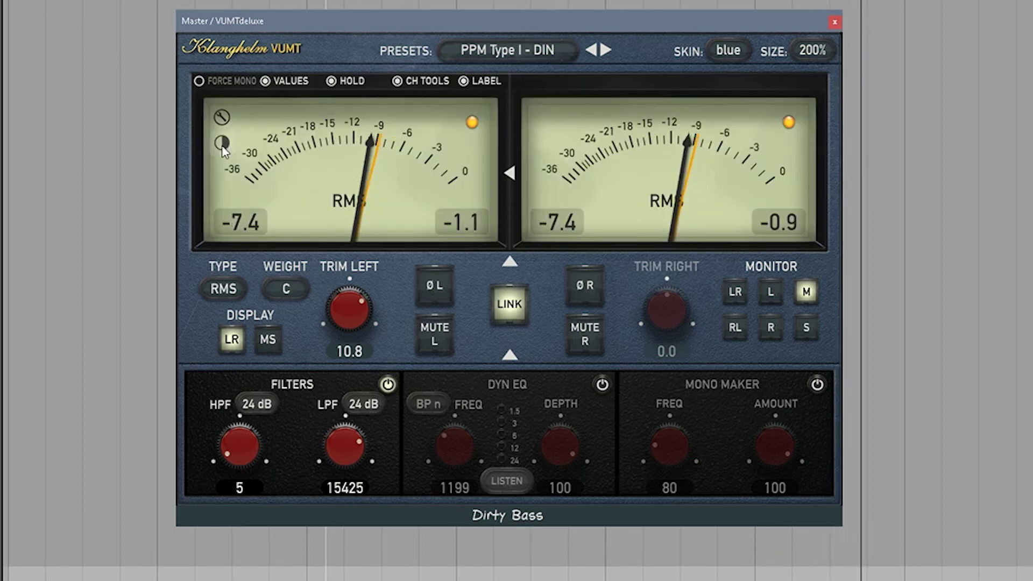
left_click(222, 118)
left_click(607, 152)
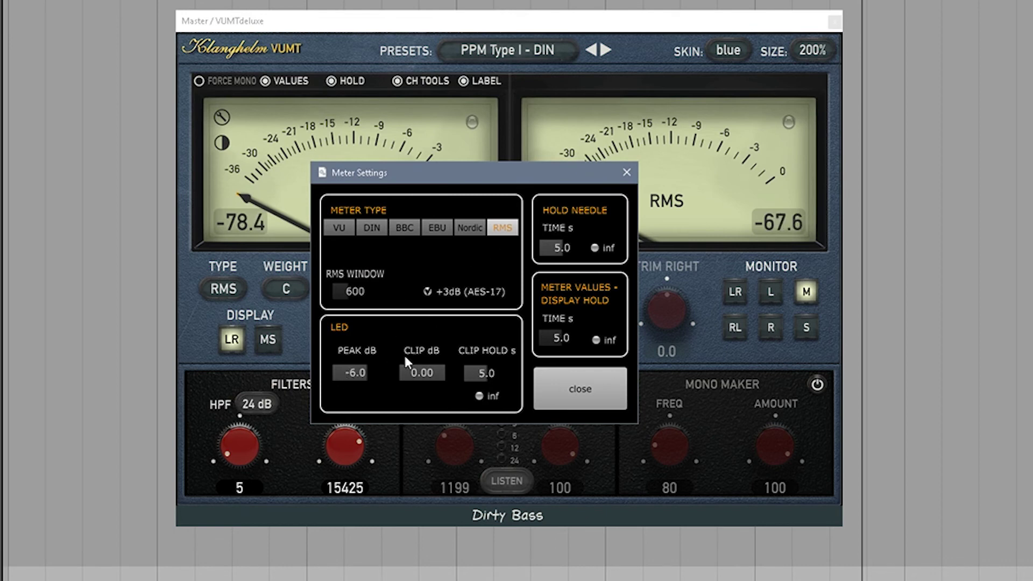
left_click(568, 397)
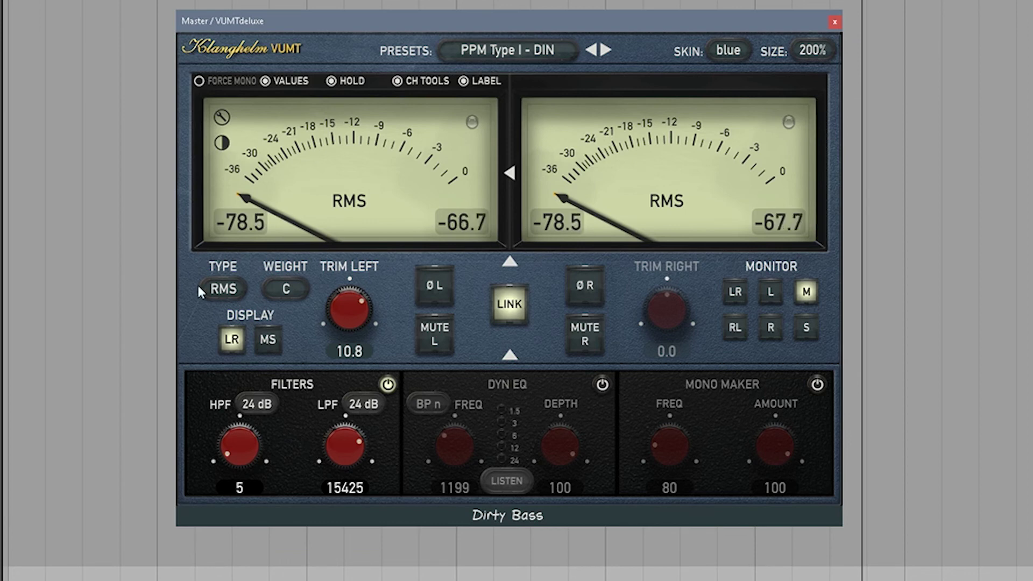
Cycle the meter type from RMS through EBU and BBC, keeping DIN.
left_click(237, 293)
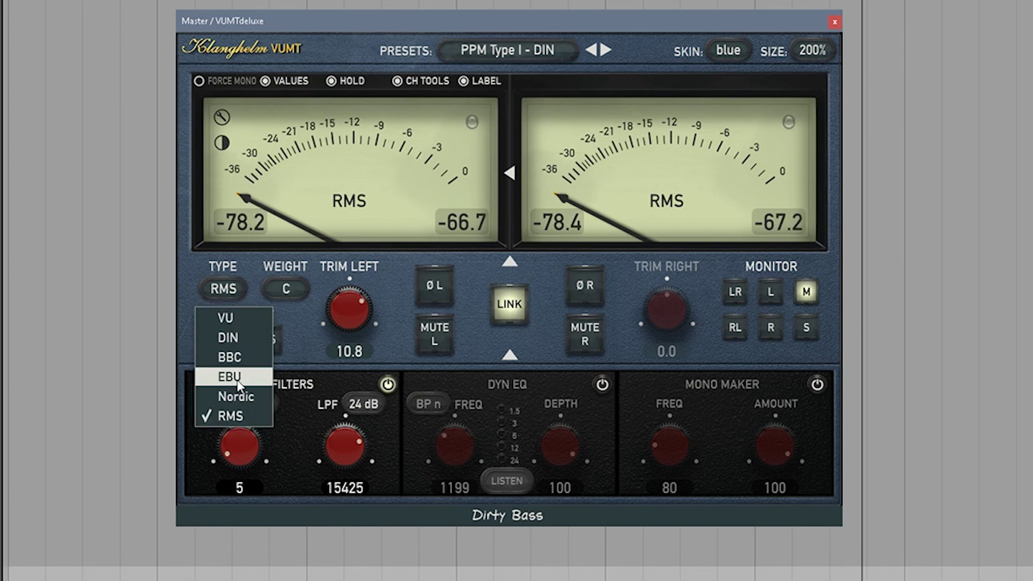
left_click(237, 376)
left_click(228, 295)
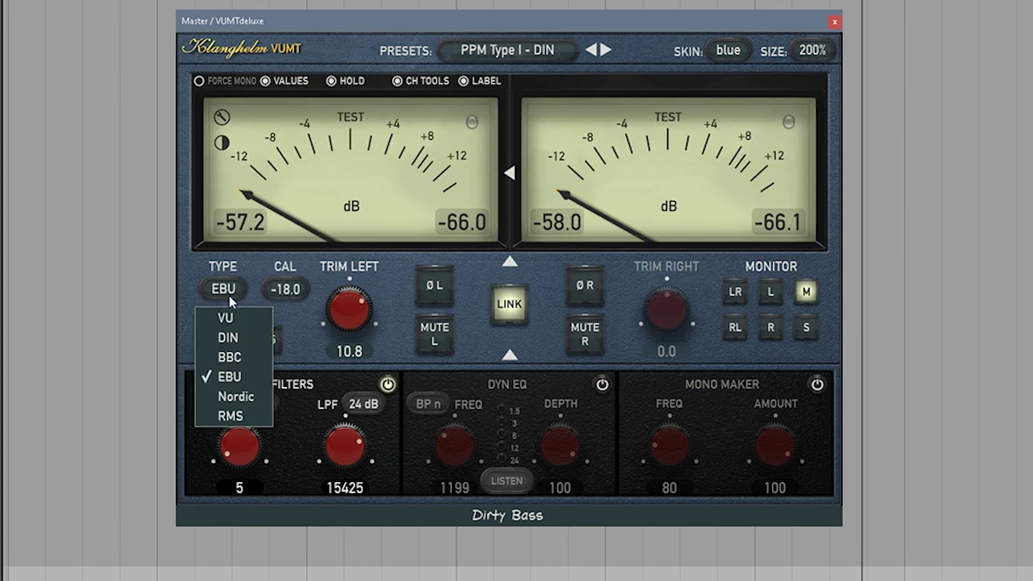
left_click(231, 356)
left_click(230, 291)
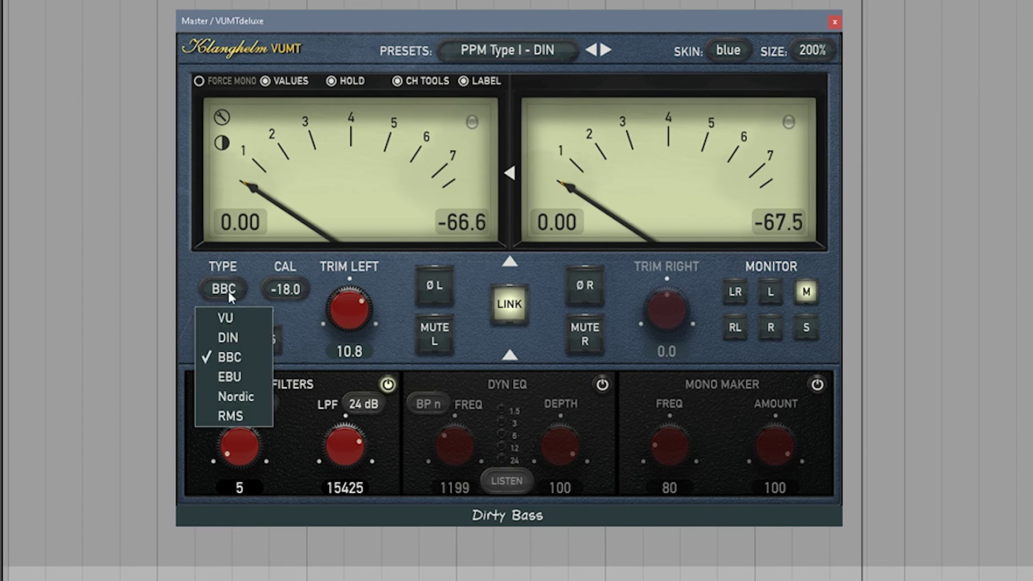
left_click(232, 336)
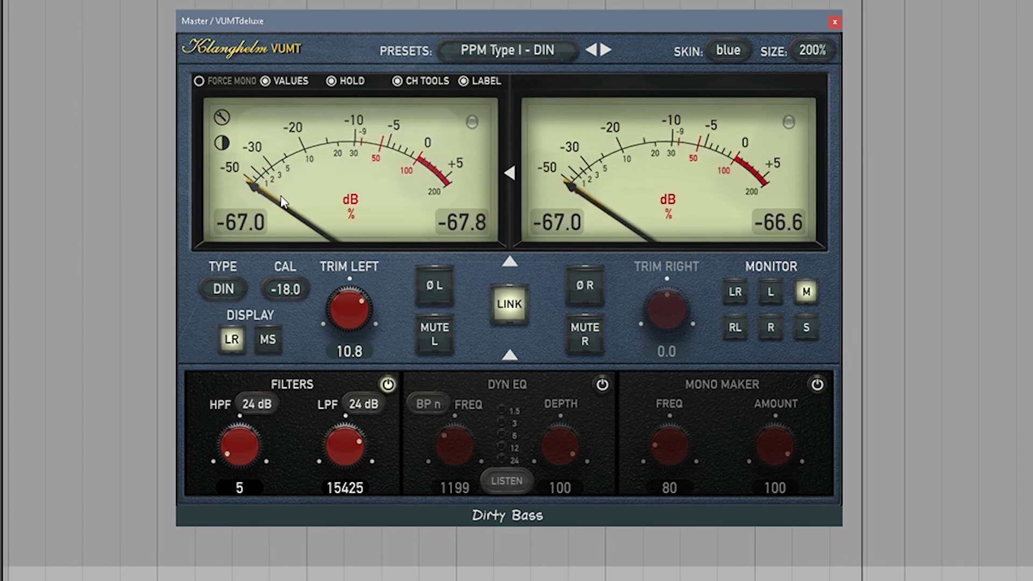
left_click(226, 292)
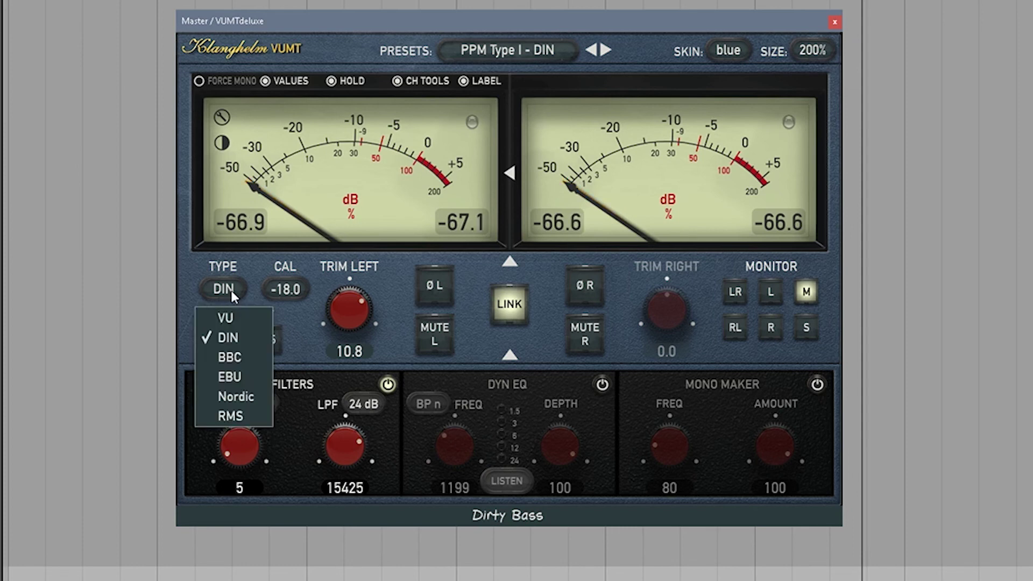
left_click(225, 339)
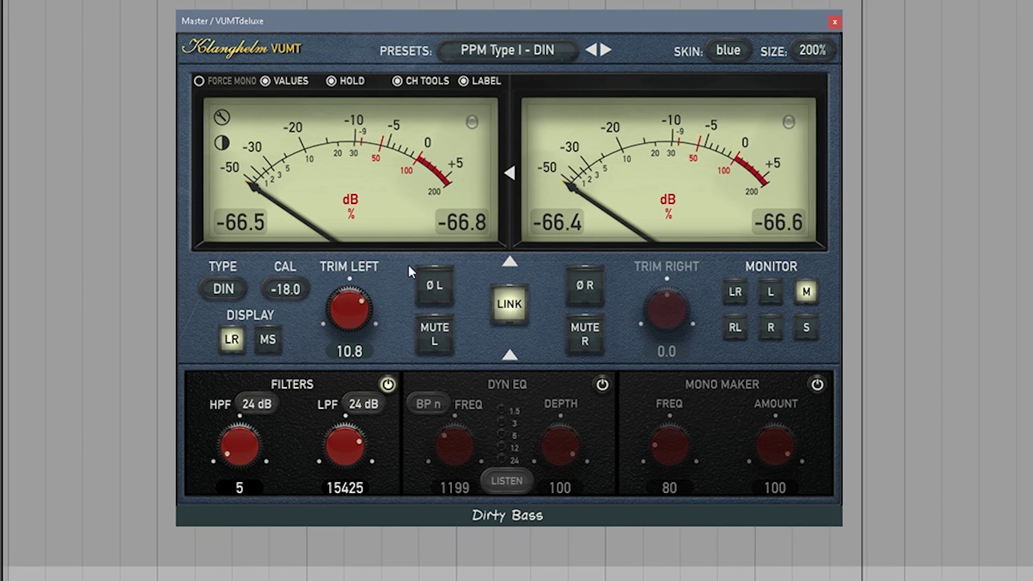
Keep the window at 200% and turn off HOLD, VALUES, CH TOOLS and LABEL.
left_click(818, 53)
left_click(647, 52)
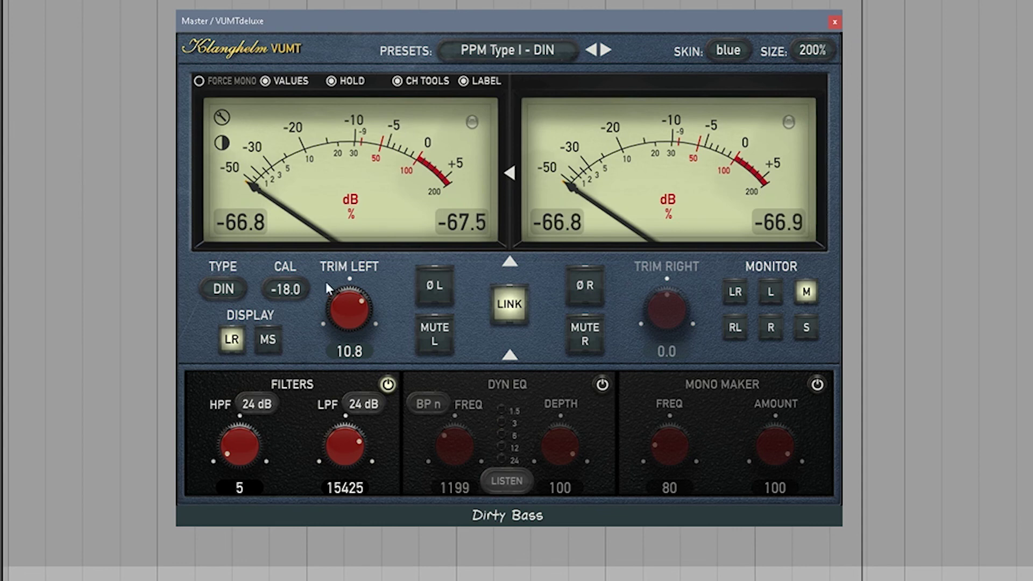
left_click(330, 81)
left_click(396, 81)
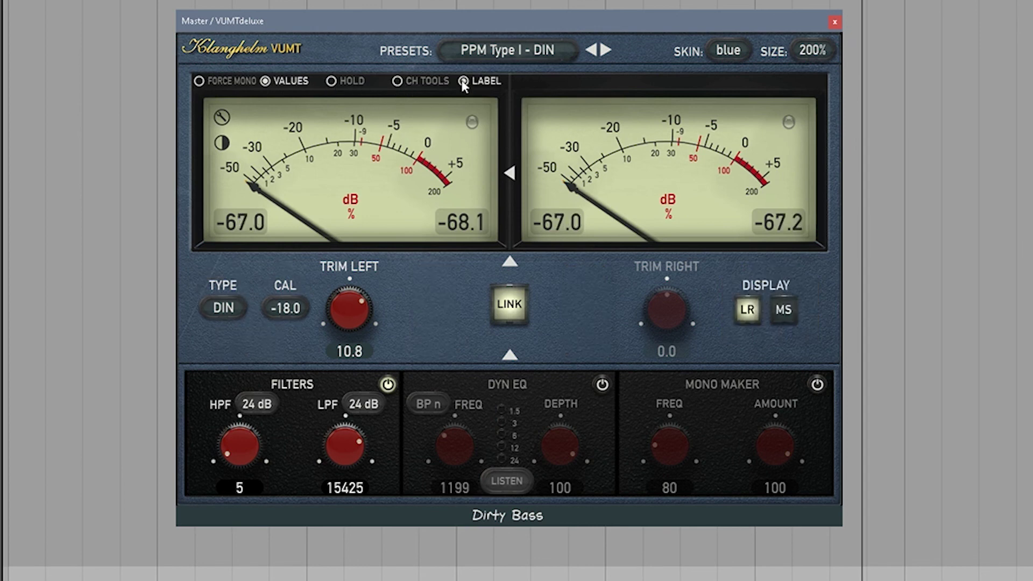
left_click(463, 81)
left_click(265, 81)
Collapse VUMT to compact view, start playback, and browse the size and skin lists.
left_click(509, 262)
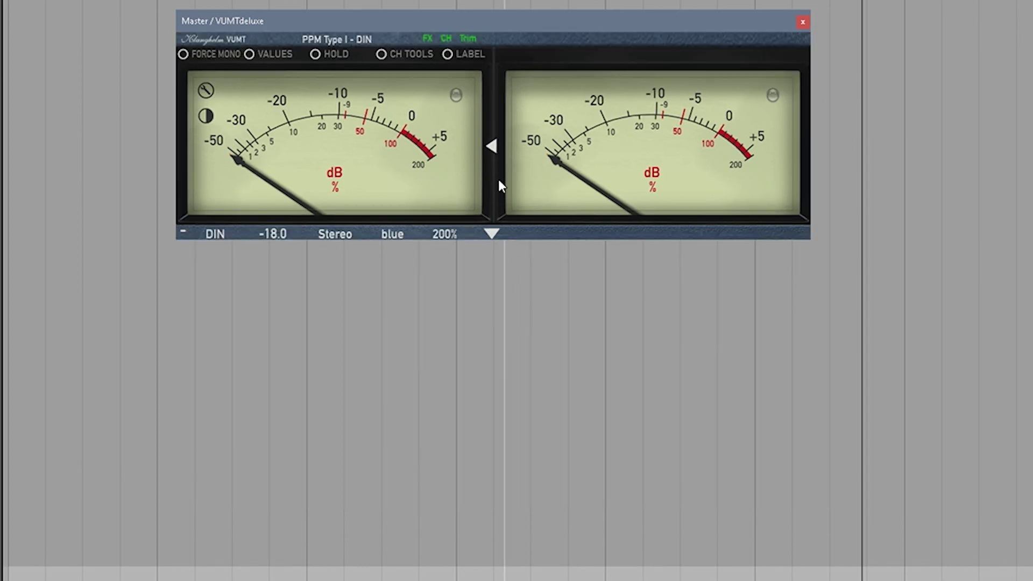
key("space")
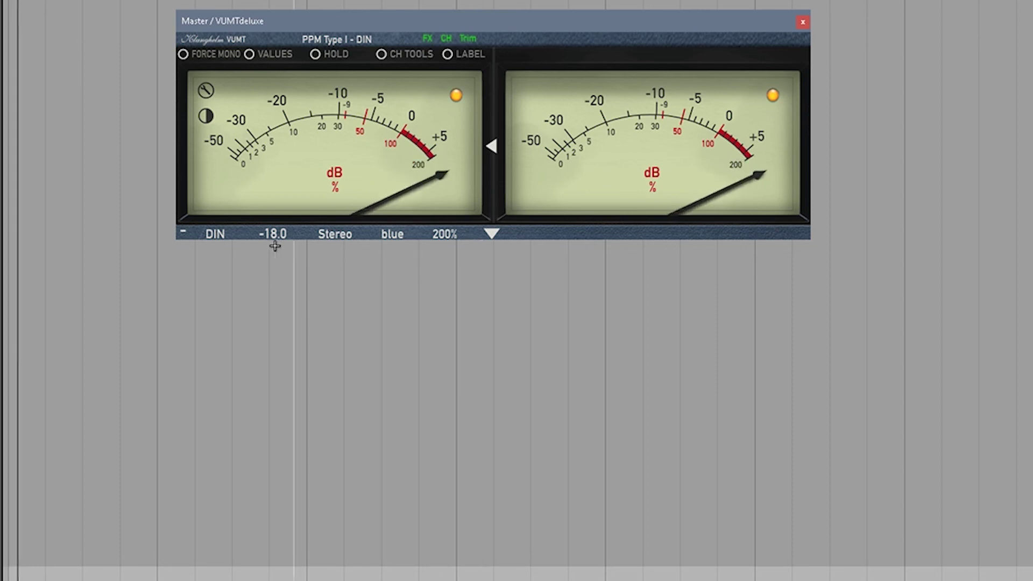
left_click(448, 235)
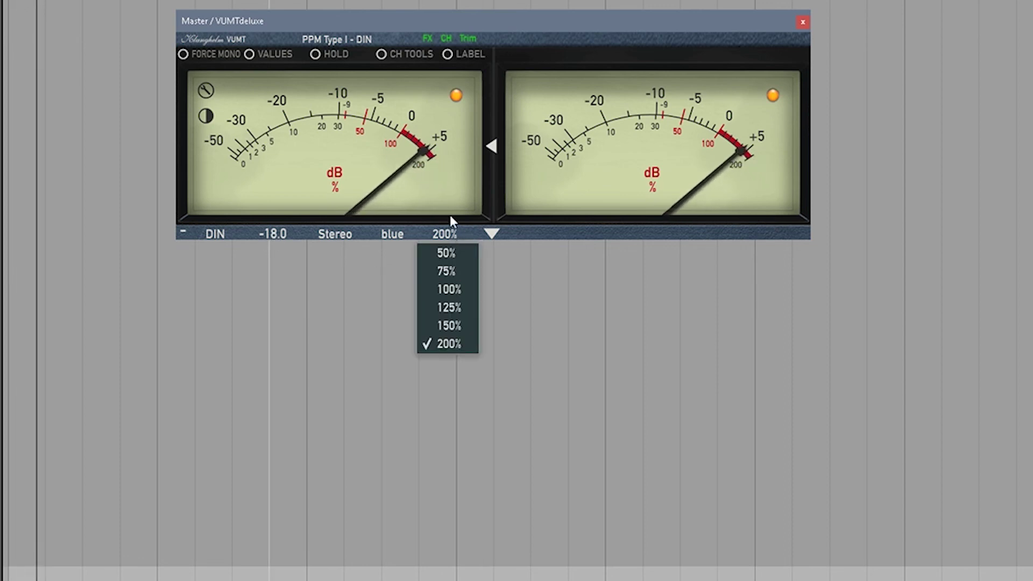
left_click(396, 235)
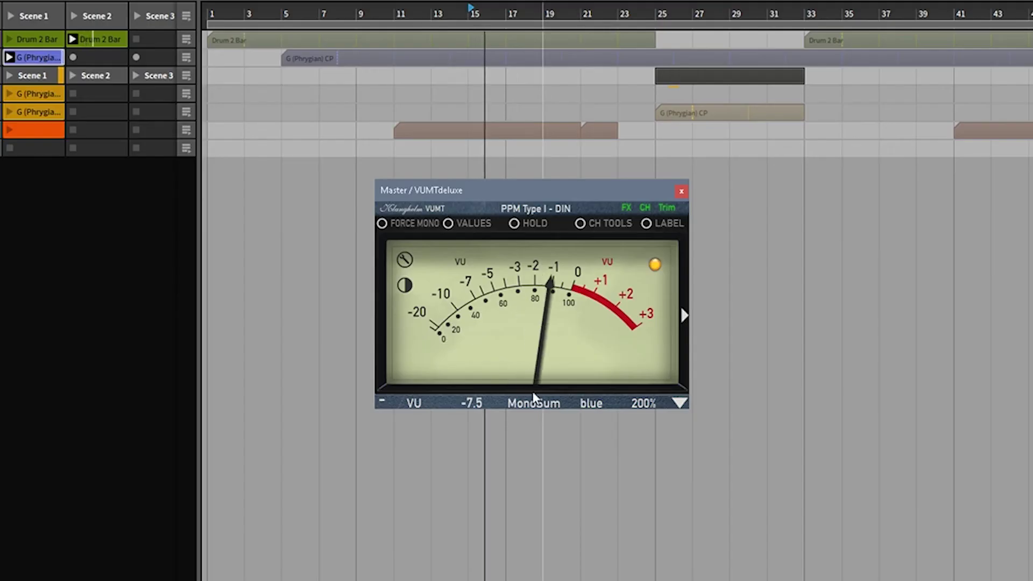
Force the meter to mono and try the woody, then green skins.
left_click(382, 223)
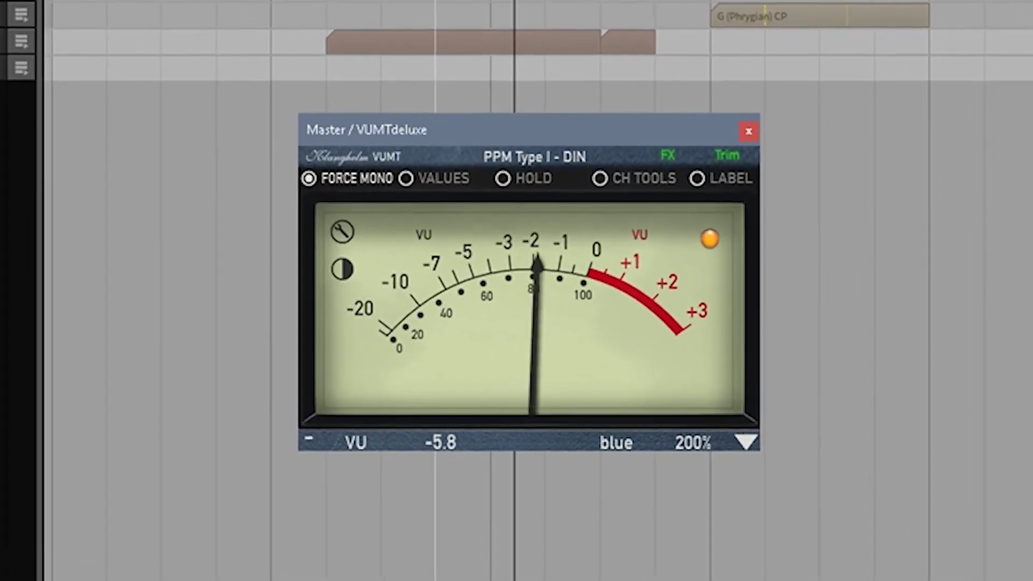
left_click(636, 449)
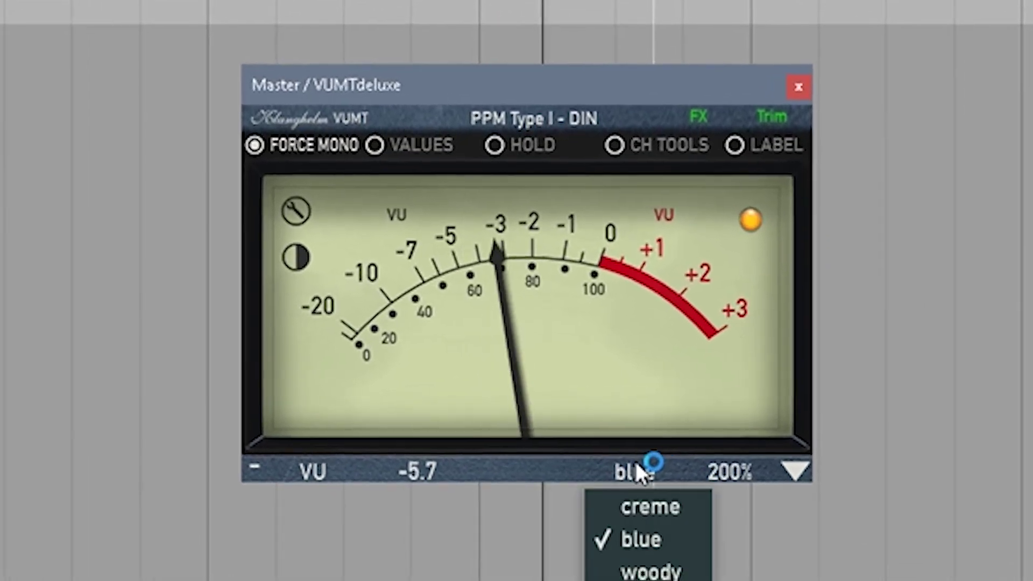
left_click(654, 579)
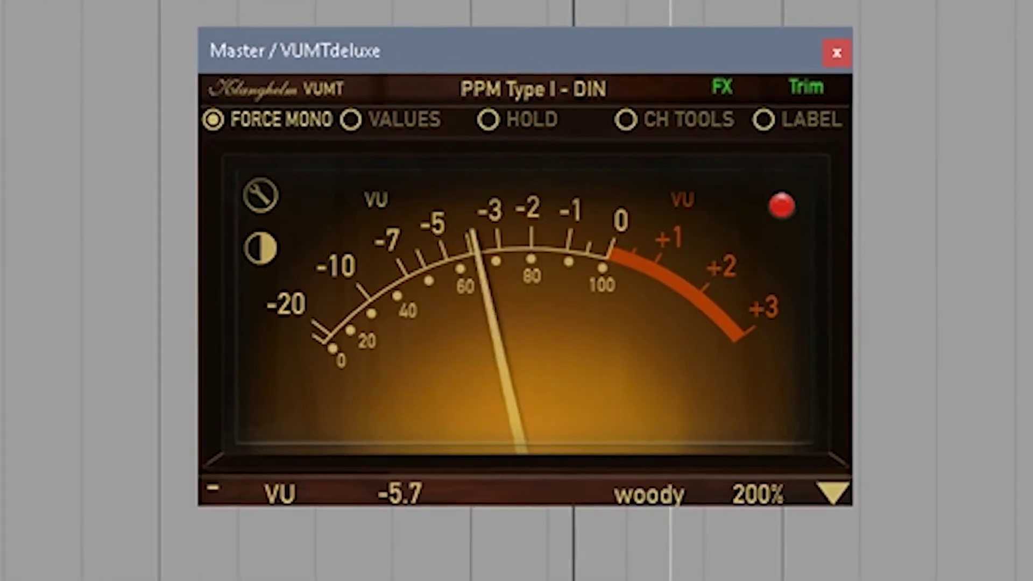
left_click(660, 511)
left_click(662, 580)
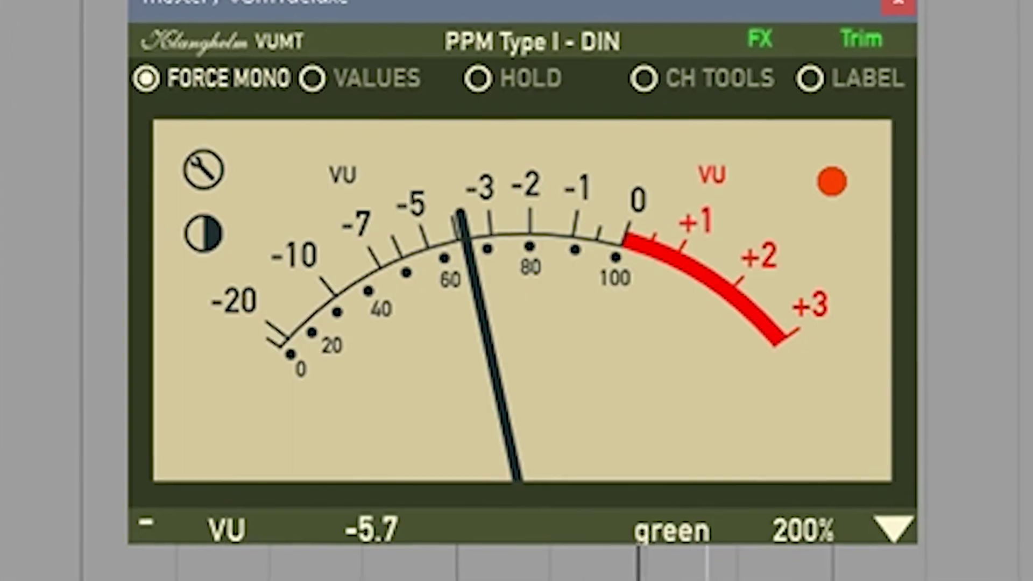
Switch to the creme skin with a dark meter face.
left_click(700, 546)
left_click(699, 580)
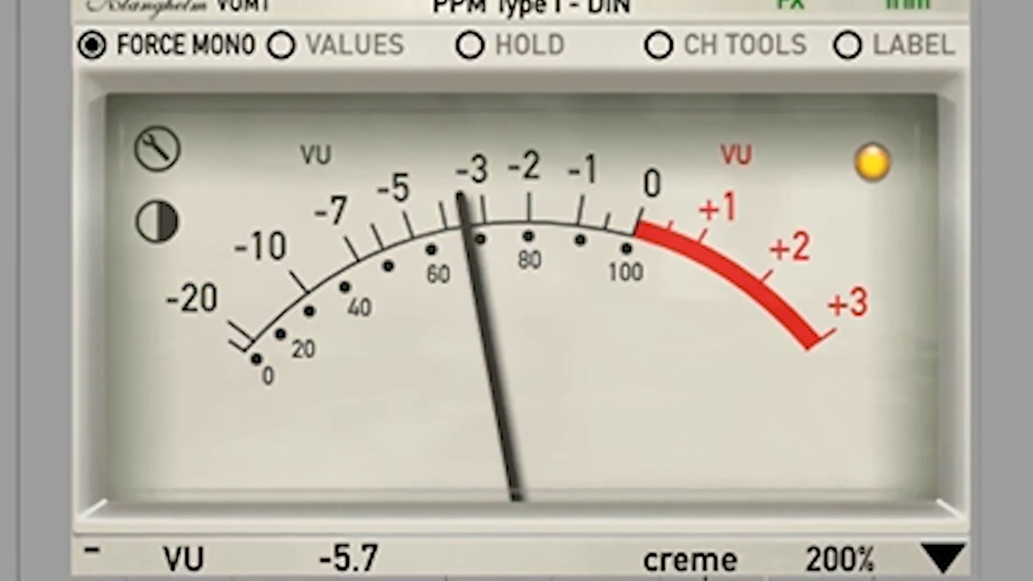
left_click(146, 220)
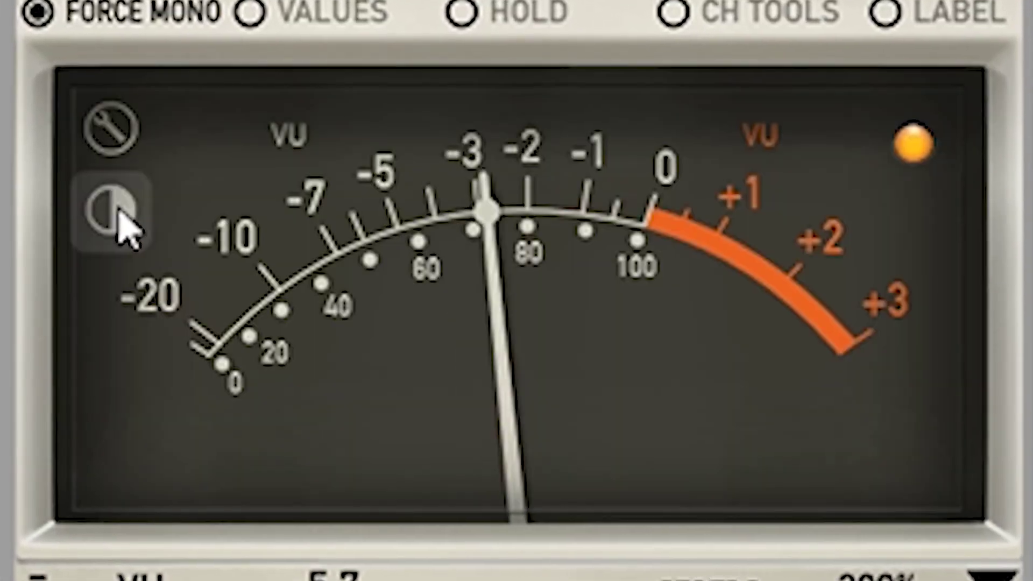